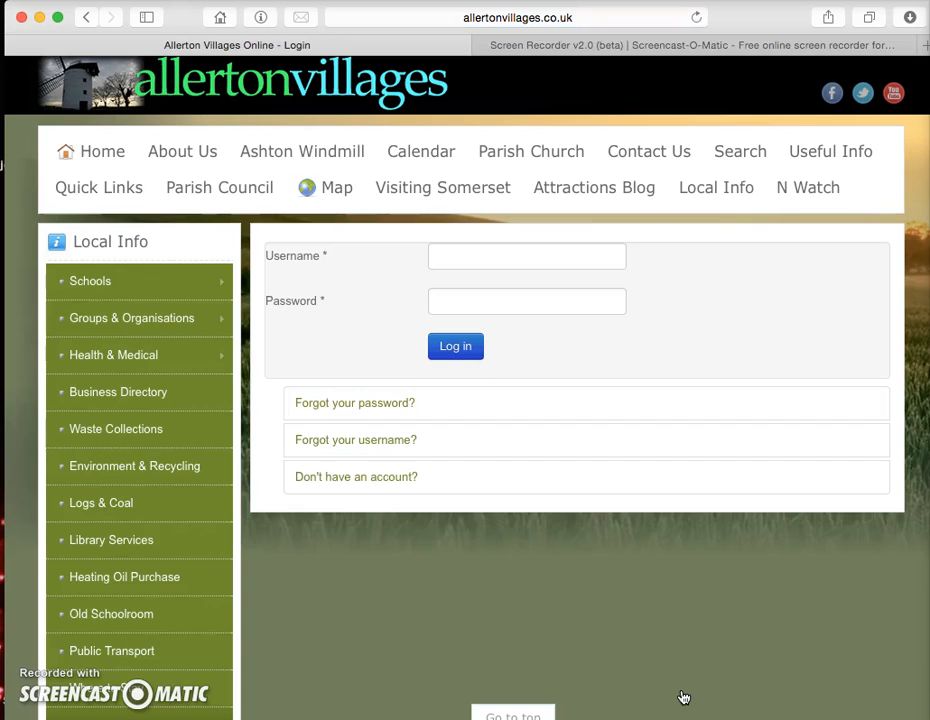
Step: Log in to Allerton Villages with the test account's username and password, and let Safari save the password
click(443, 256)
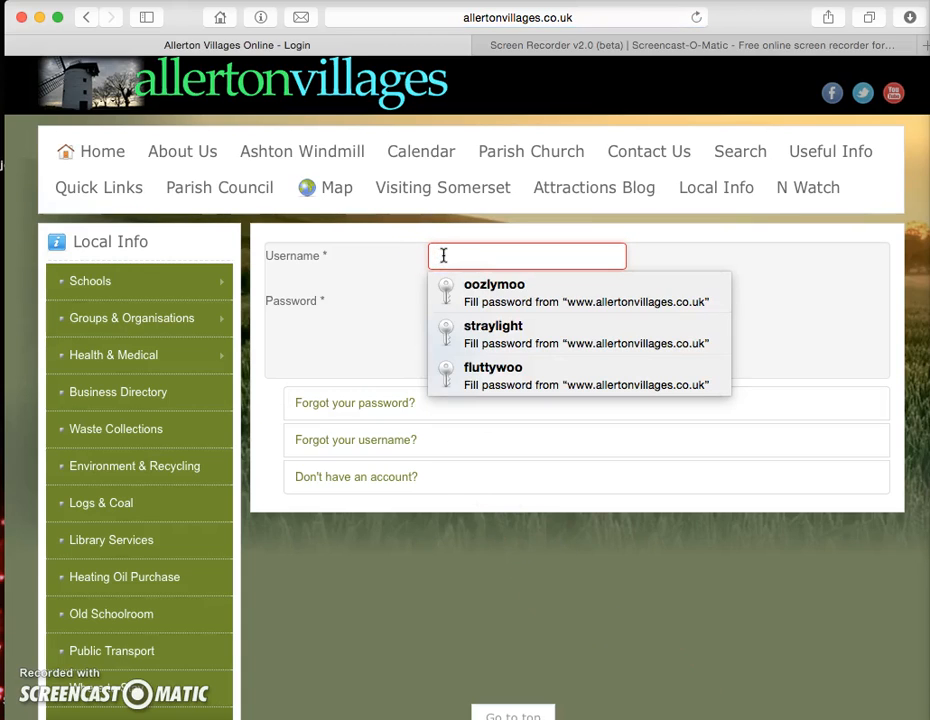
text(testuser)
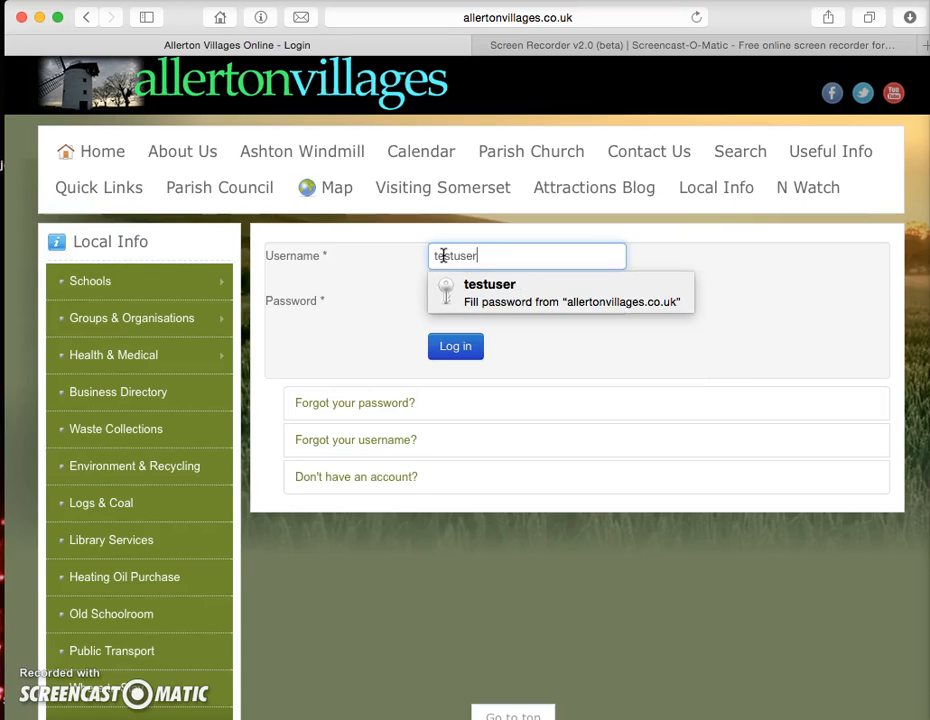
key(Tab)
text(testus)
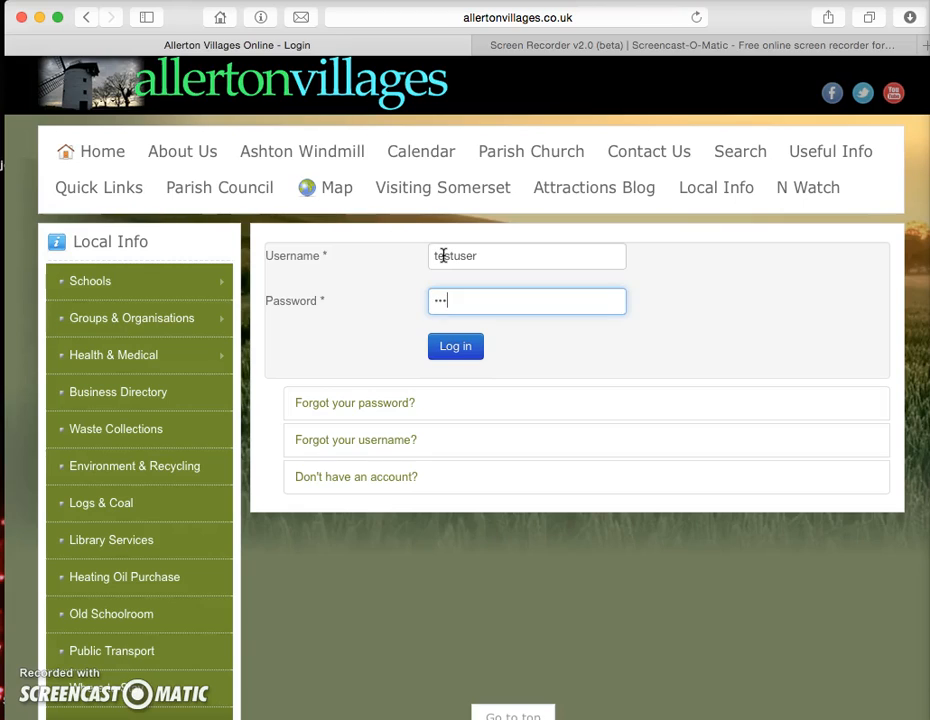
text(e)
click(457, 338)
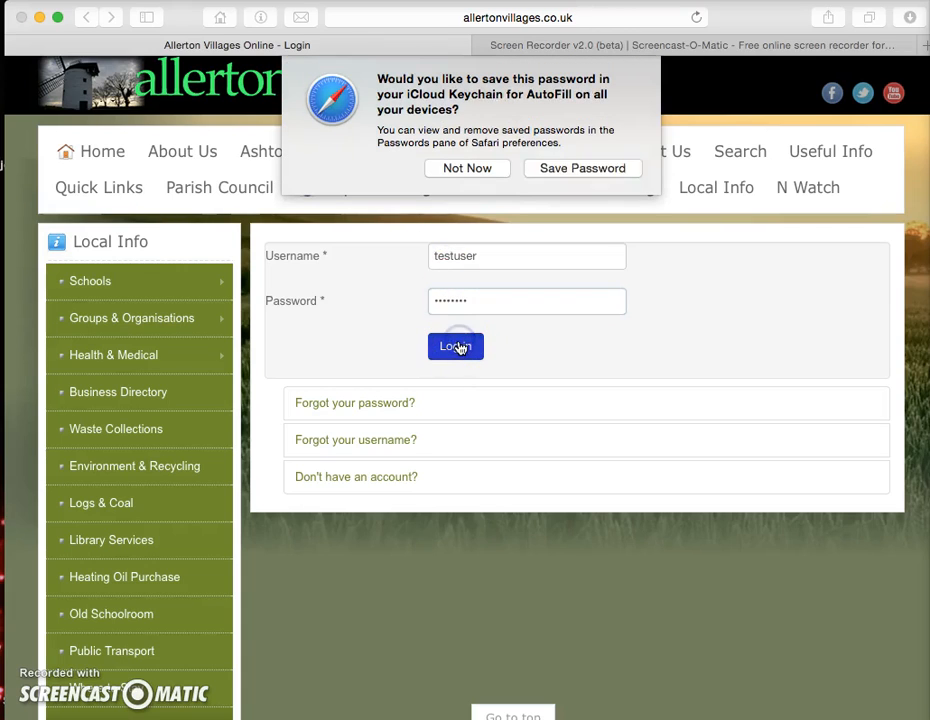
click(581, 168)
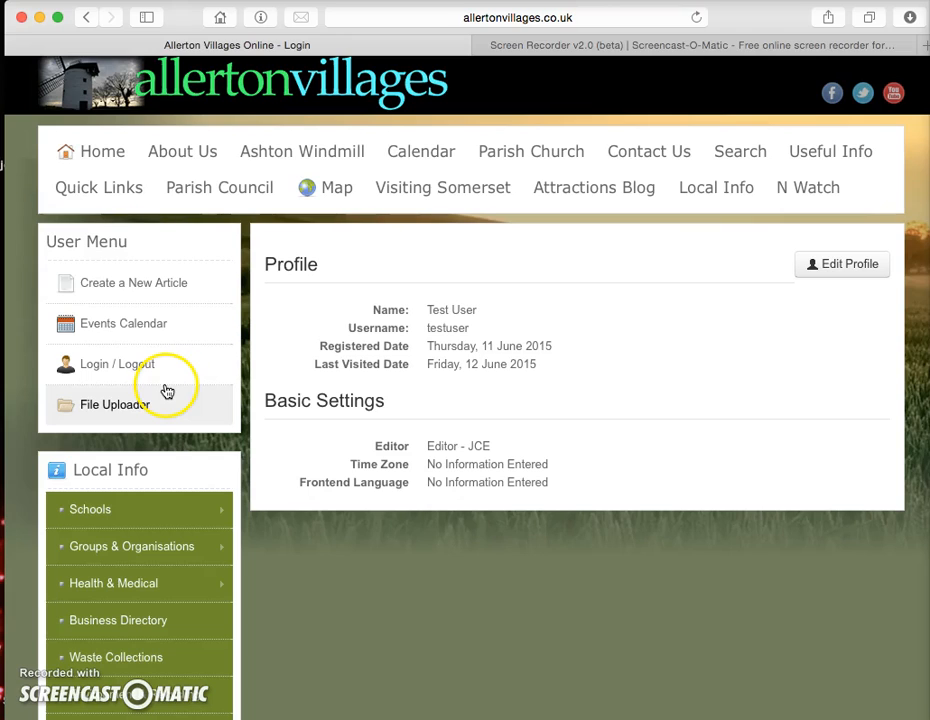
Step: Open a blank Create a New Article form from the User Menu, then bring up 'Allerton minutes 11.05.2015.doc' in Word
click(134, 286)
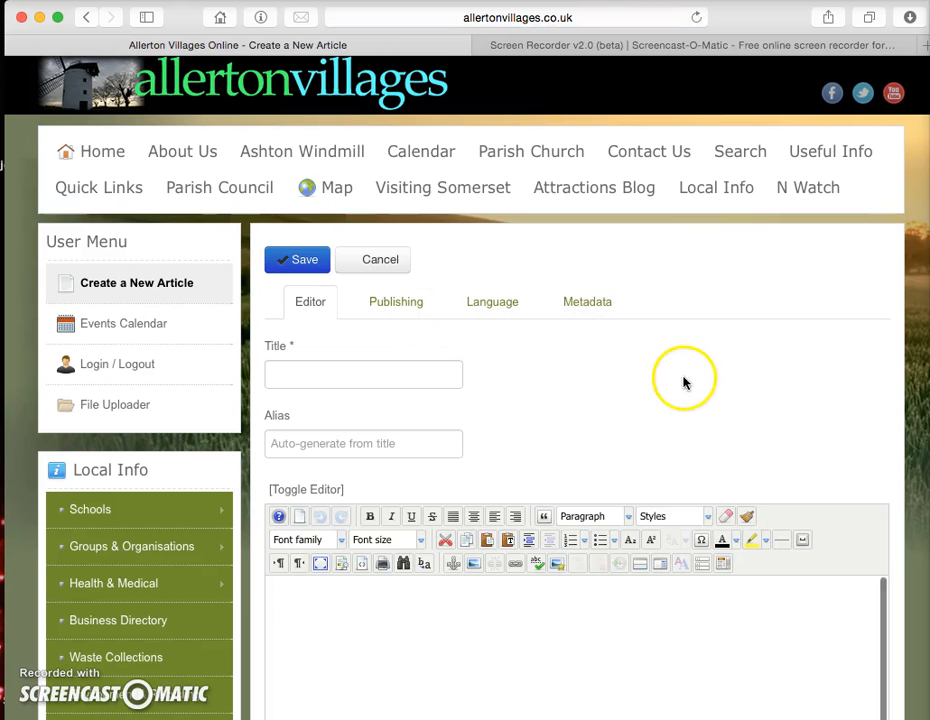
scroll(648, 384, down, 2)
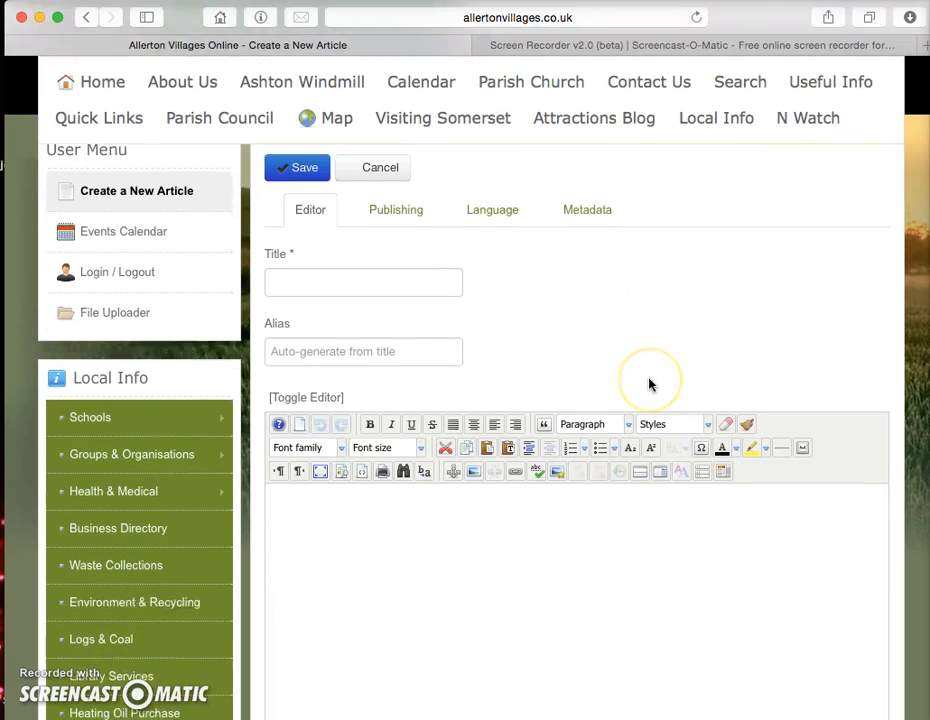
scroll(648, 384, down, 2)
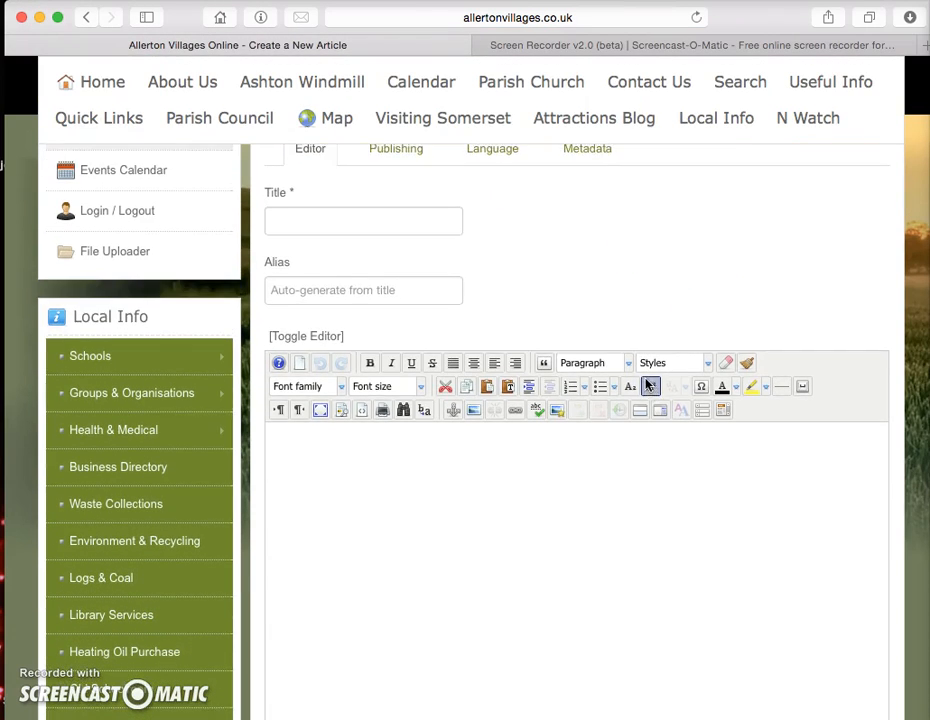
scroll(648, 386, up, 3)
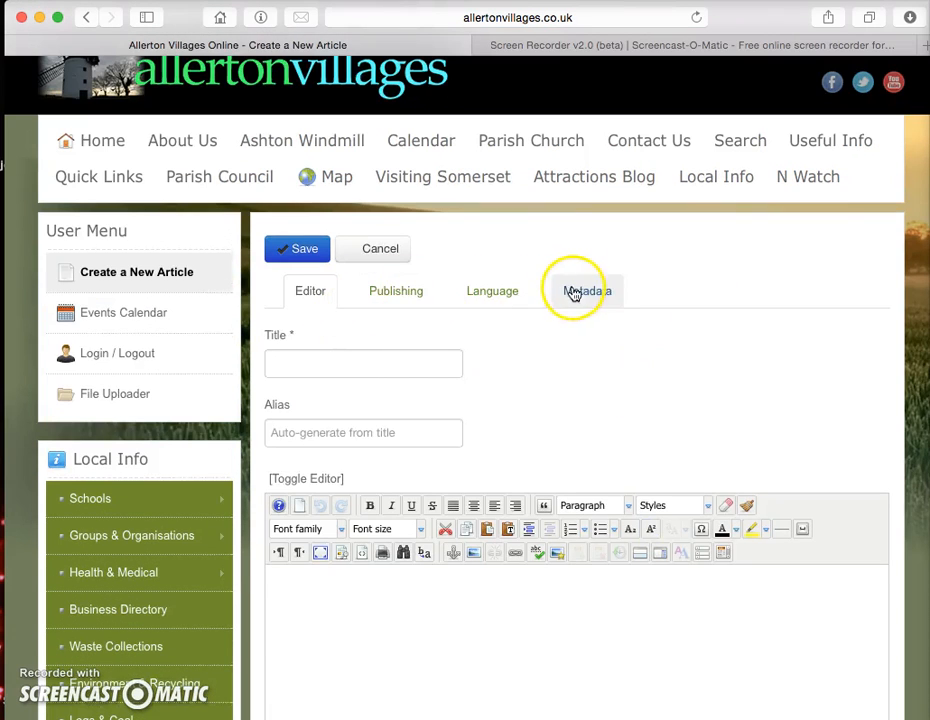
scroll(600, 378, down, 1)
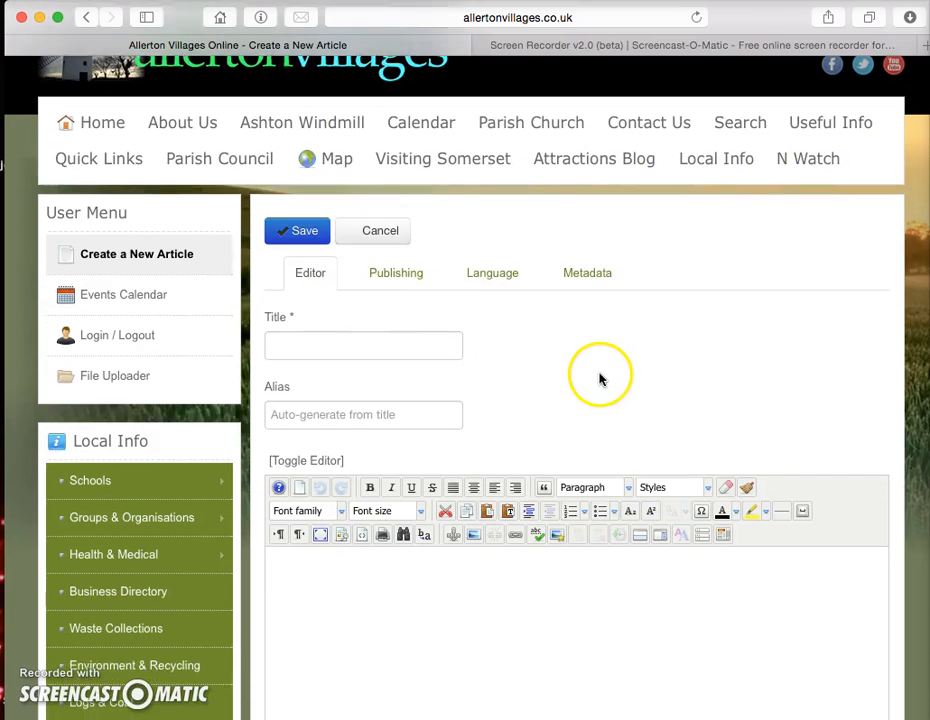
scroll(600, 378, down, 1)
click(331, 316)
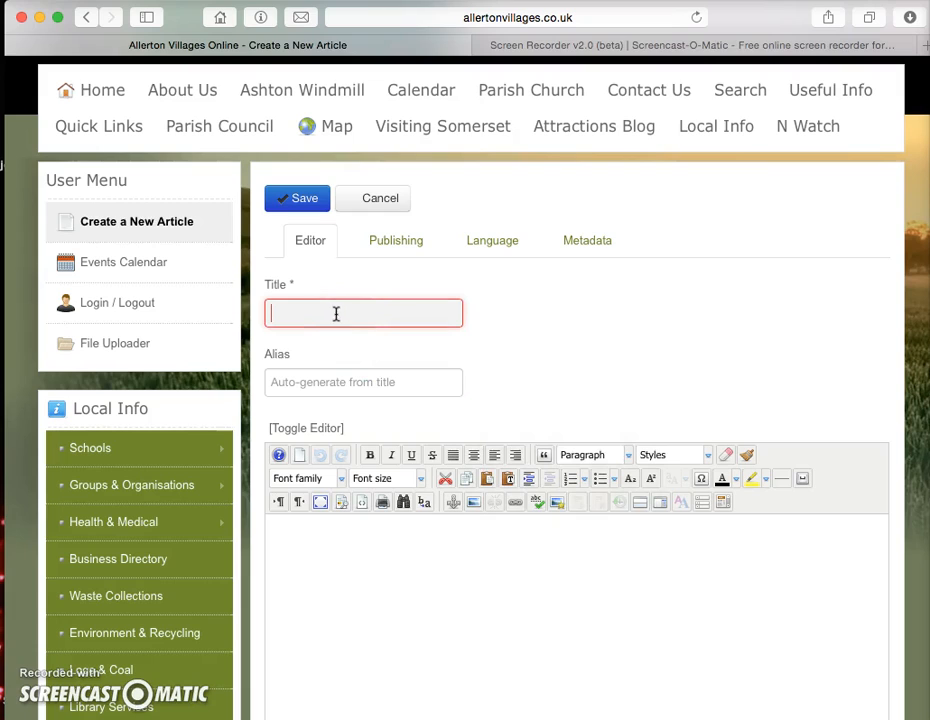
click(375, 313)
key(super+Tab)
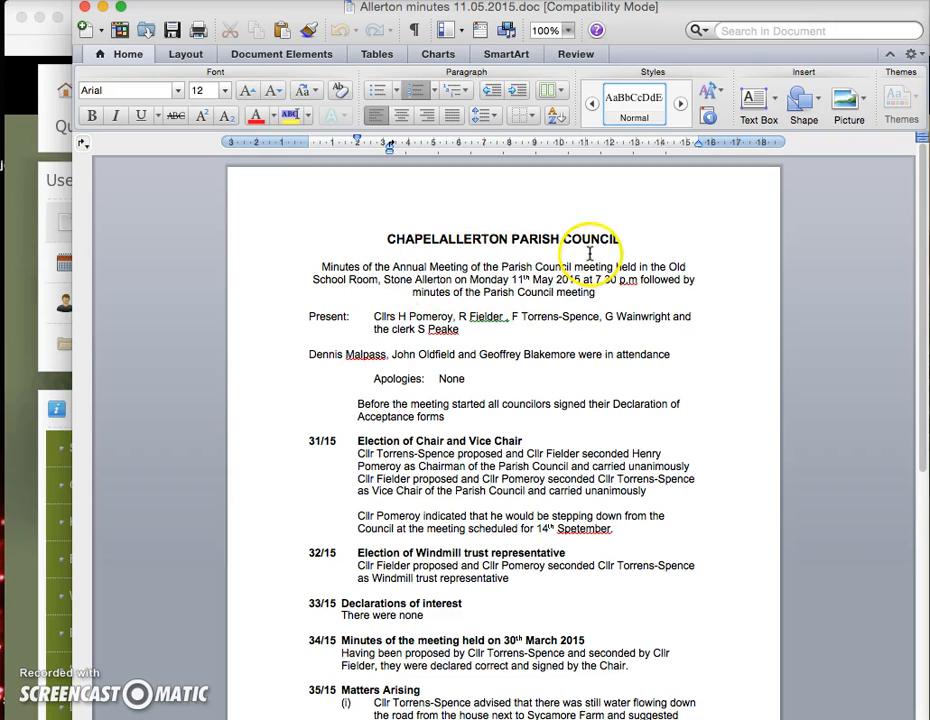
click(386, 238)
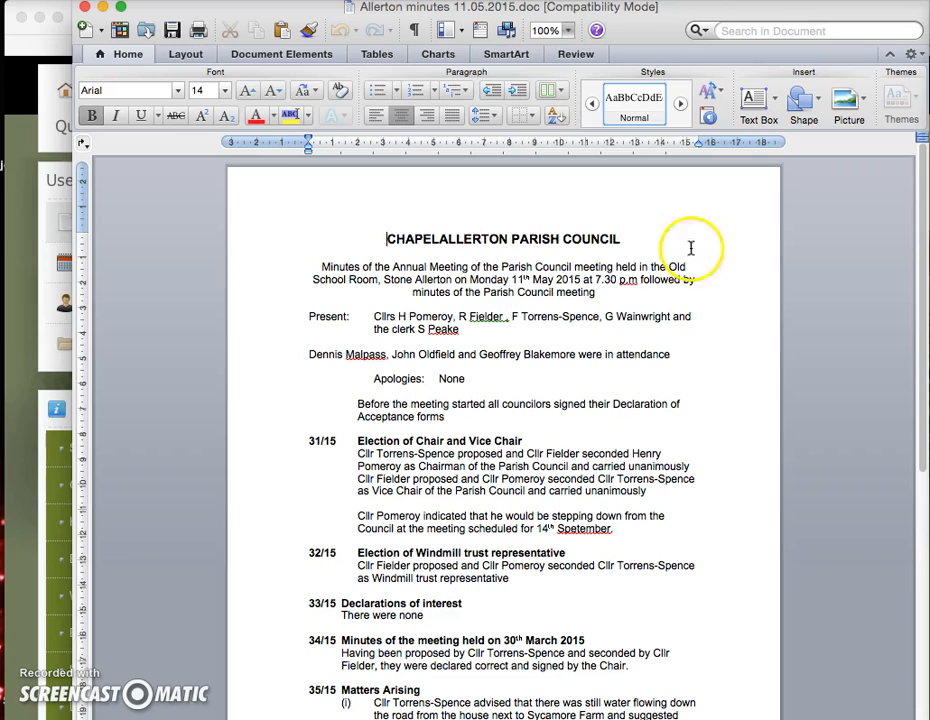
click(716, 283)
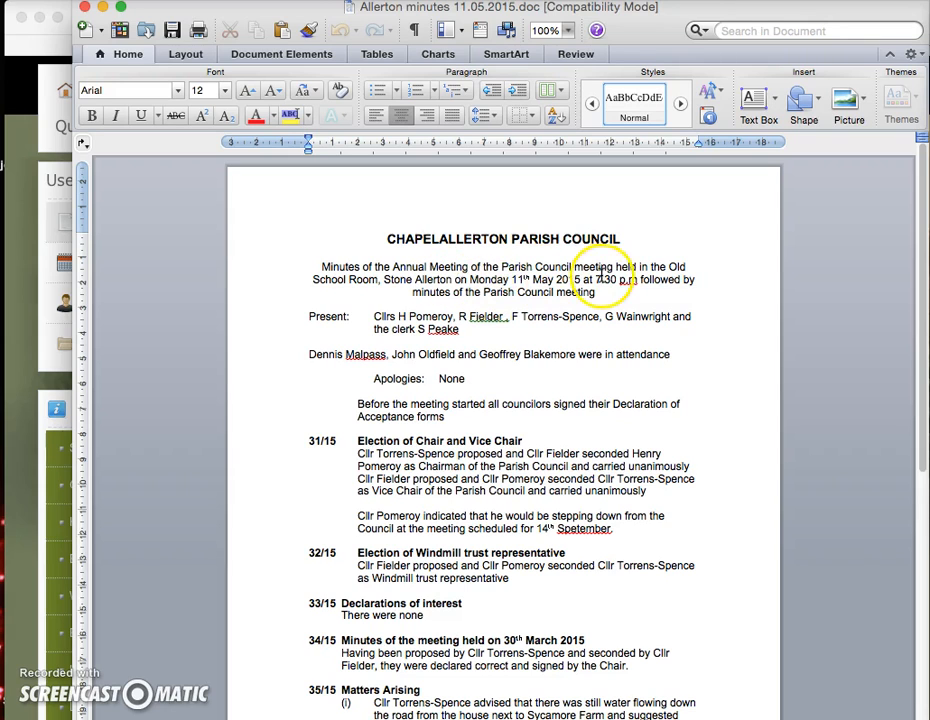
drag(387, 238, 617, 238)
Step: Replace the old council heading with 'Parish Council Meeting Minutes May 2015'
key(BackSpace)
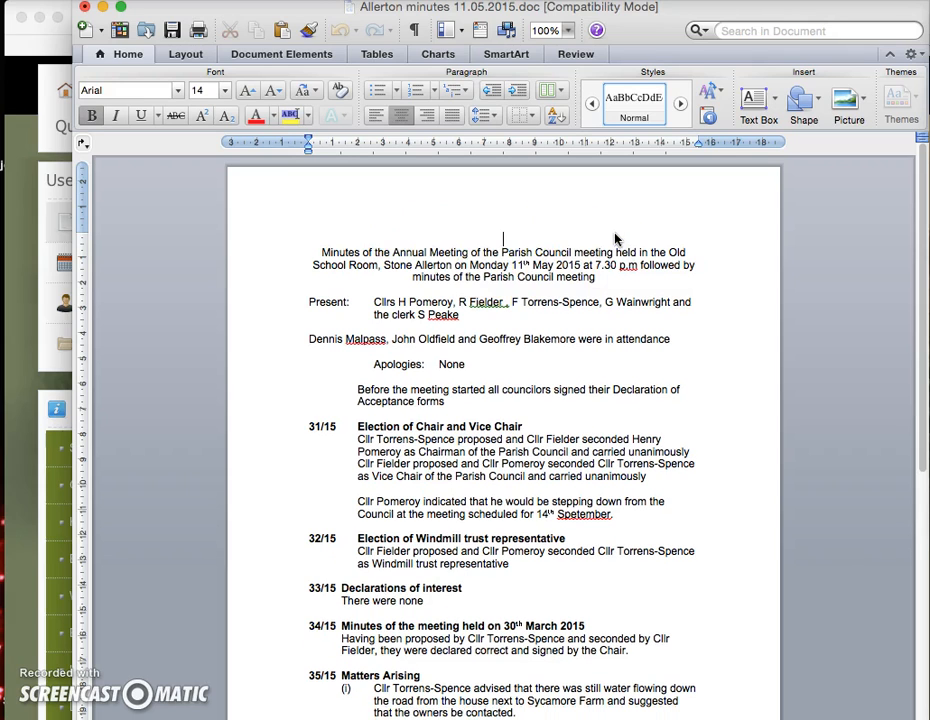
text(Minutes M)
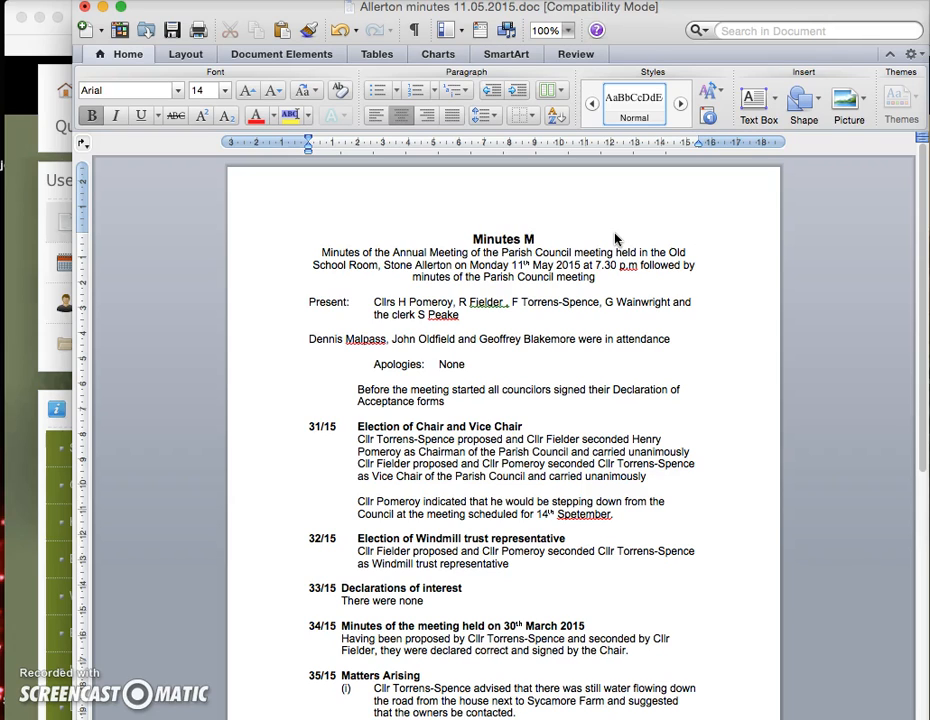
text(ay 2015)
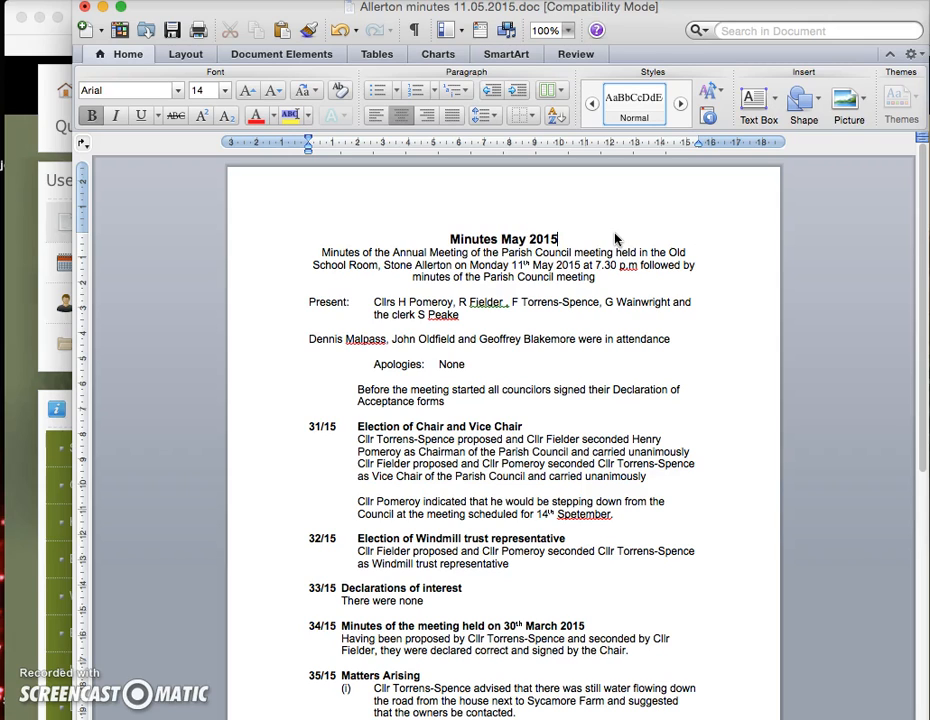
click(449, 239)
text(Farich)
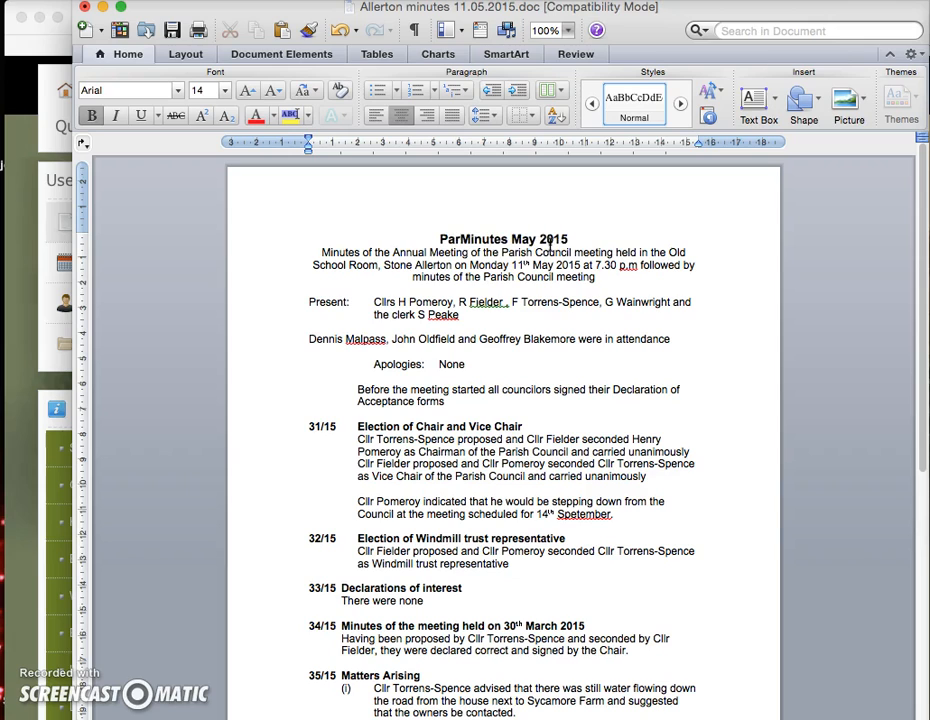
key(BackSpace)
key(BackSpace)
text(sh Cou)
text(ncil )
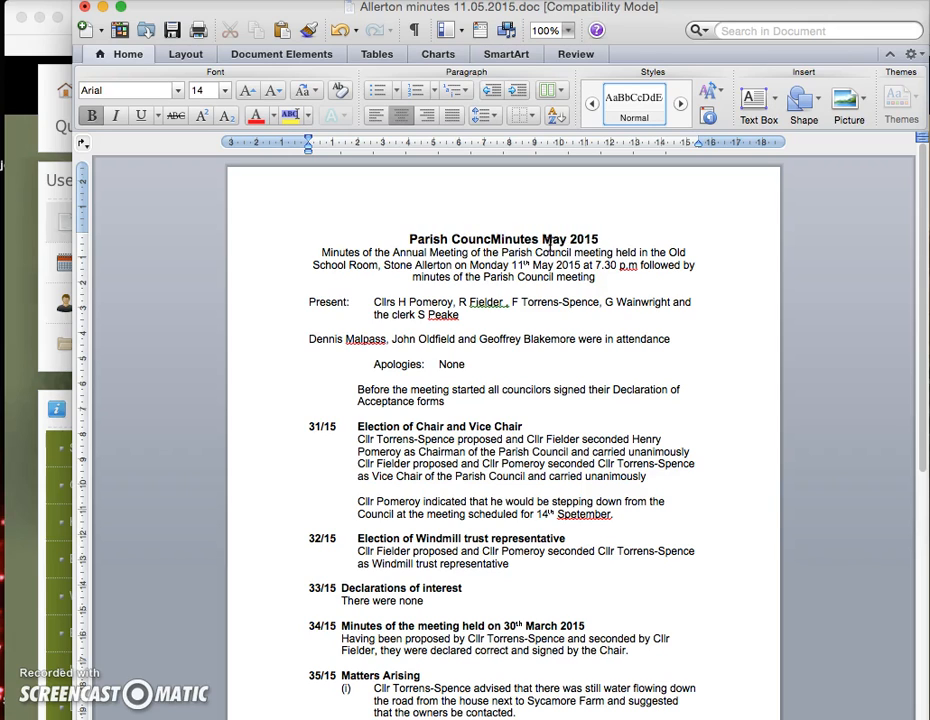
text(Meeting)
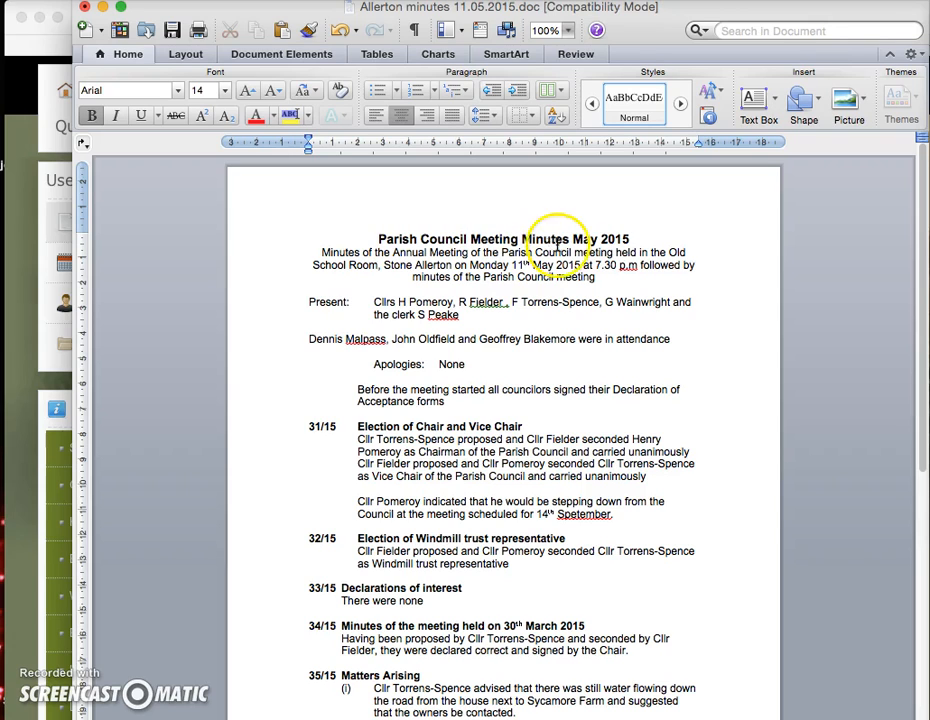
click(636, 238)
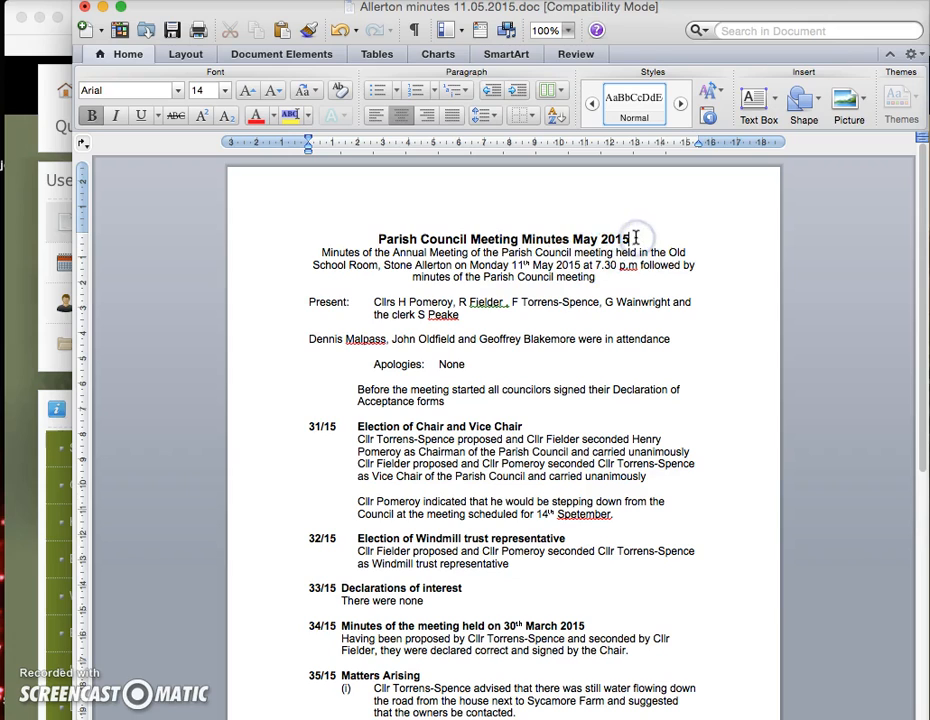
click(631, 238)
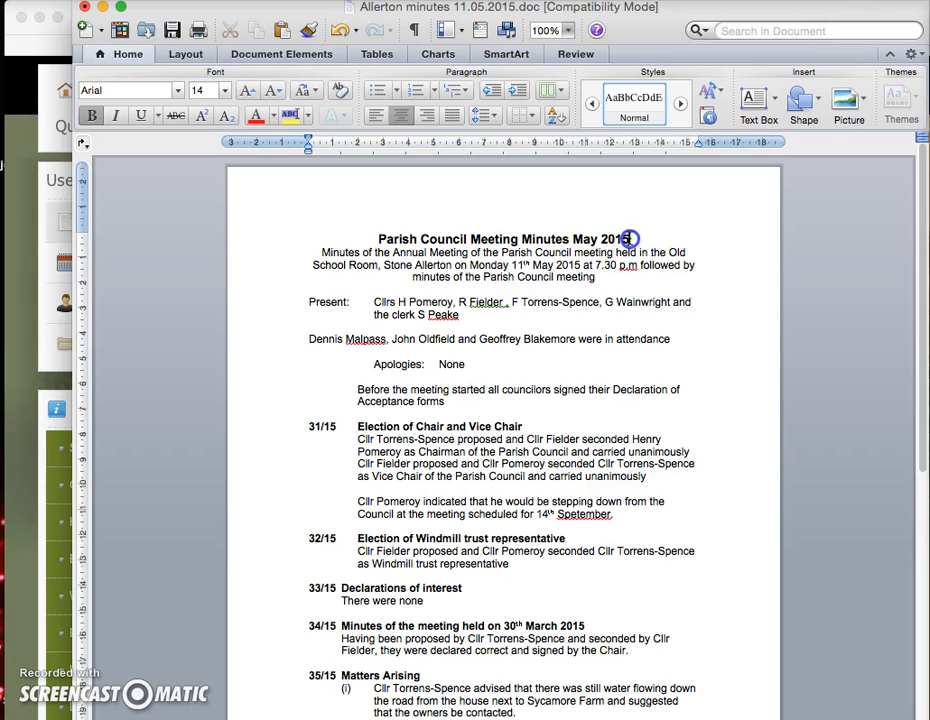
click(741, 428)
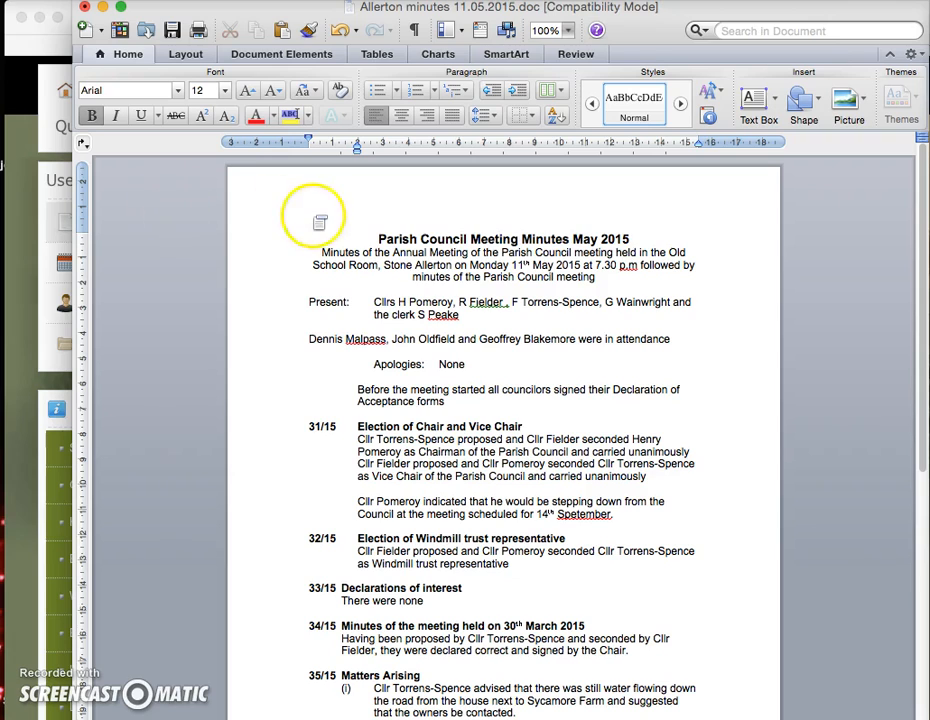
Step: Select the whole minutes document in Word, then return to the Safari article form
click(436, 302)
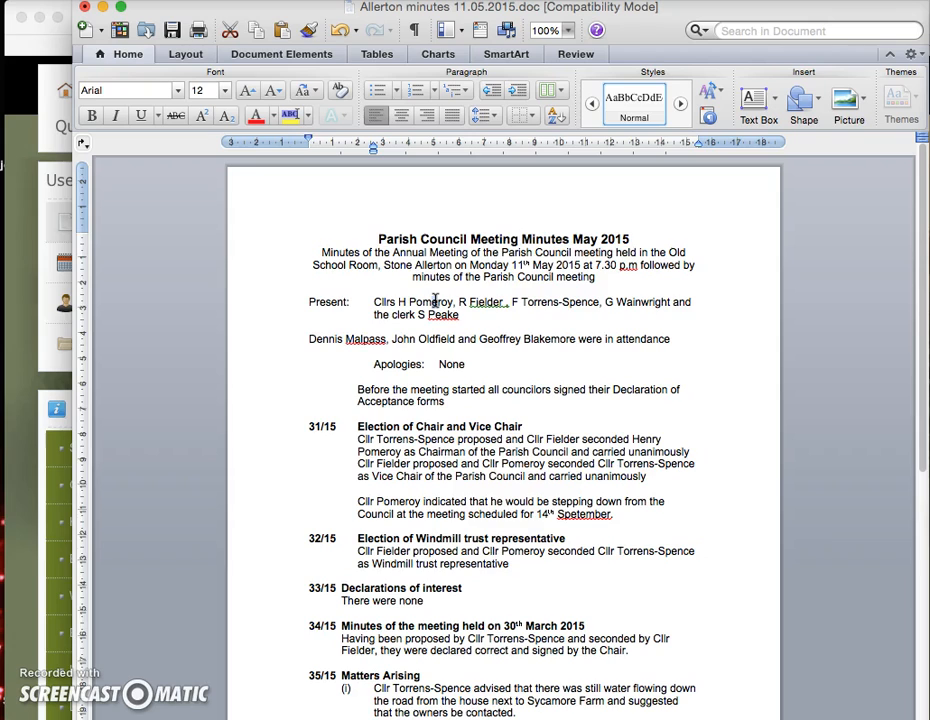
key(super+a)
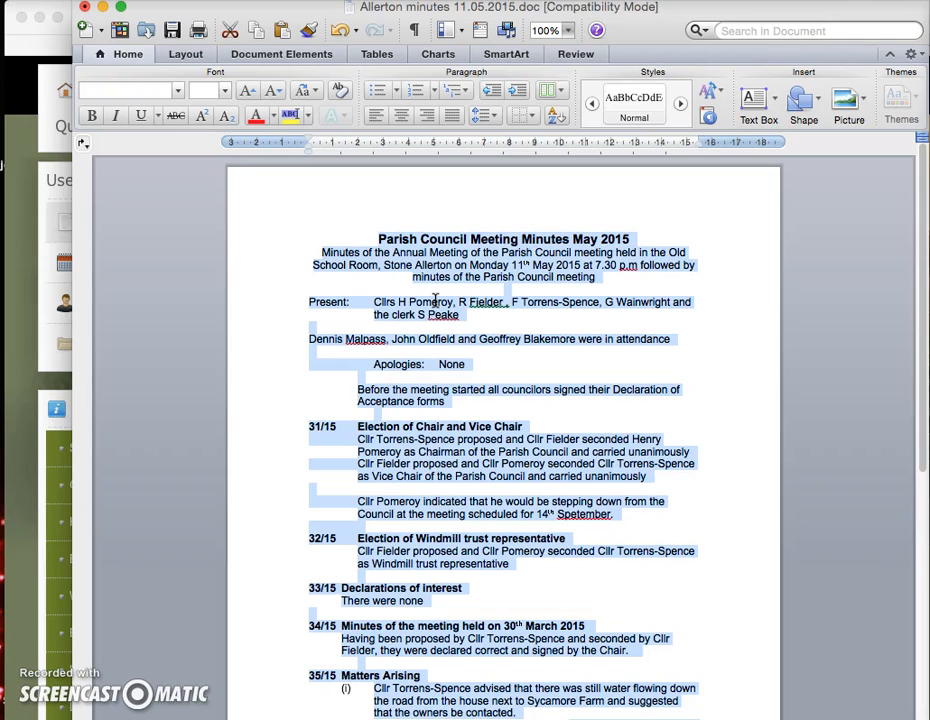
click(22, 461)
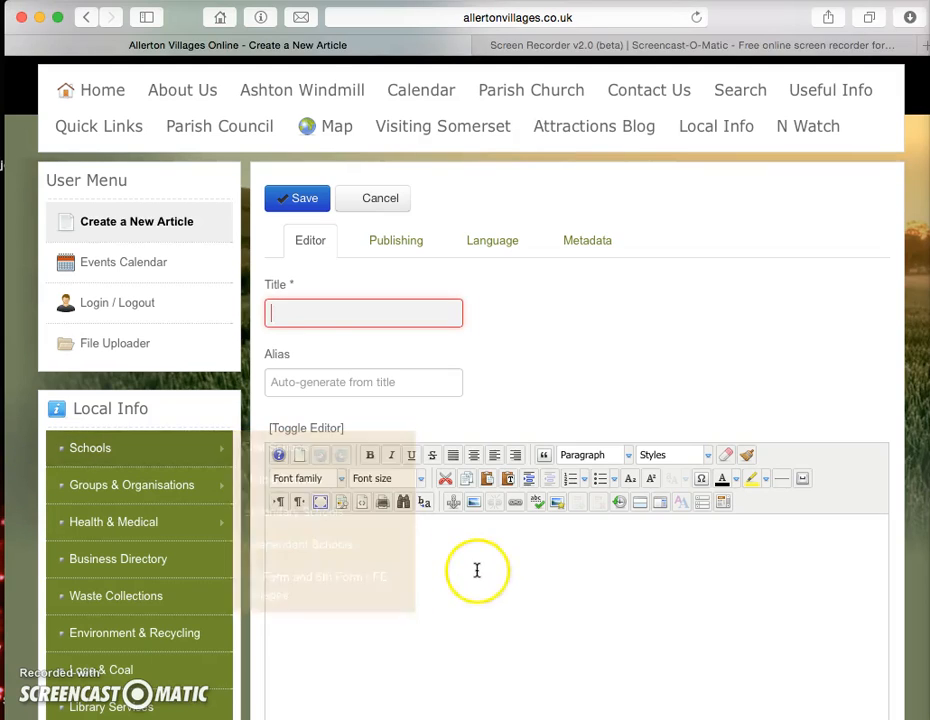
click(466, 566)
click(301, 541)
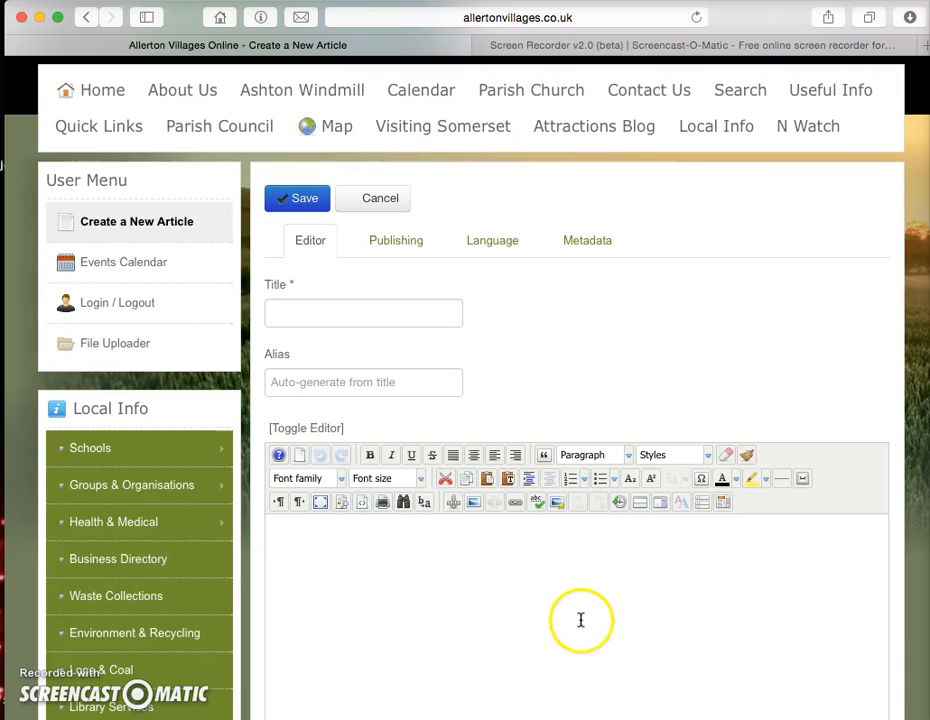
click(508, 480)
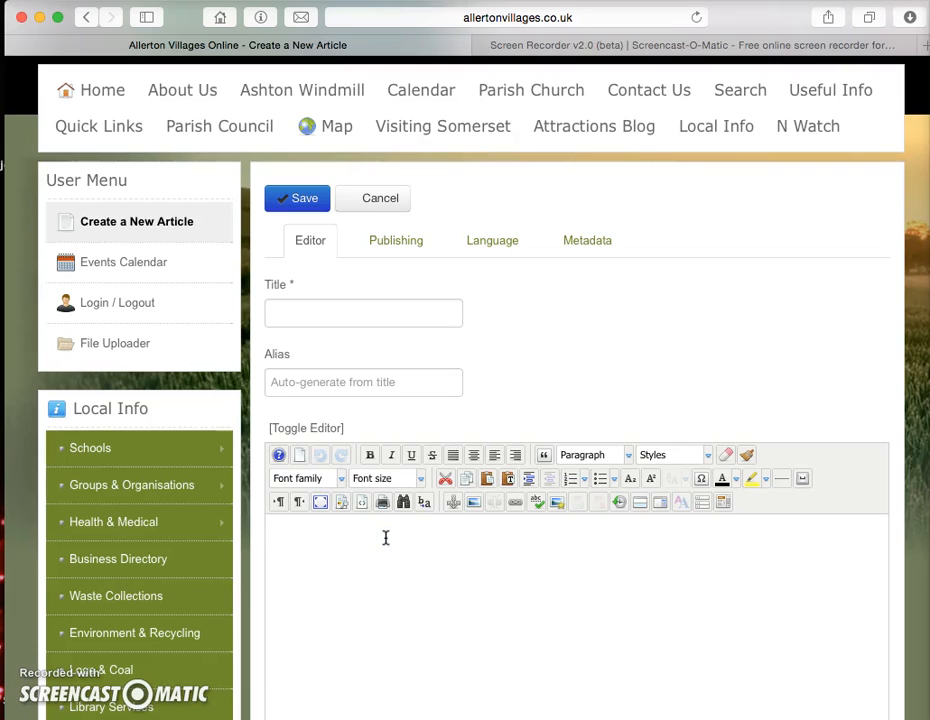
Step: Paste the copied minutes into the article body and place the caret after the intro paragraph
key(super+v)
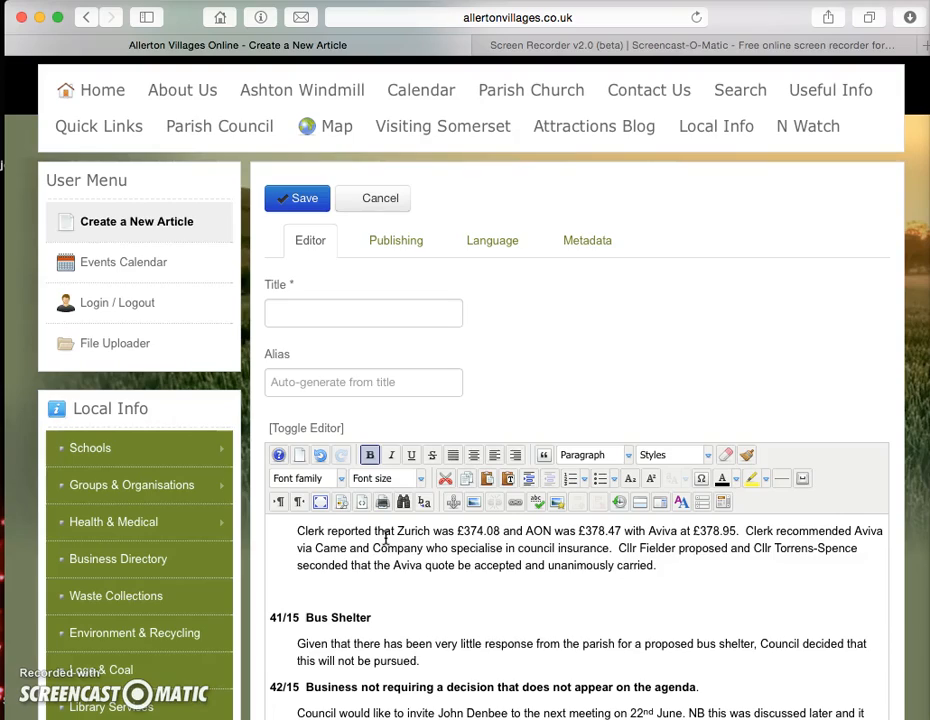
scroll(473, 547, down, 3)
scroll(477, 551, up, 15)
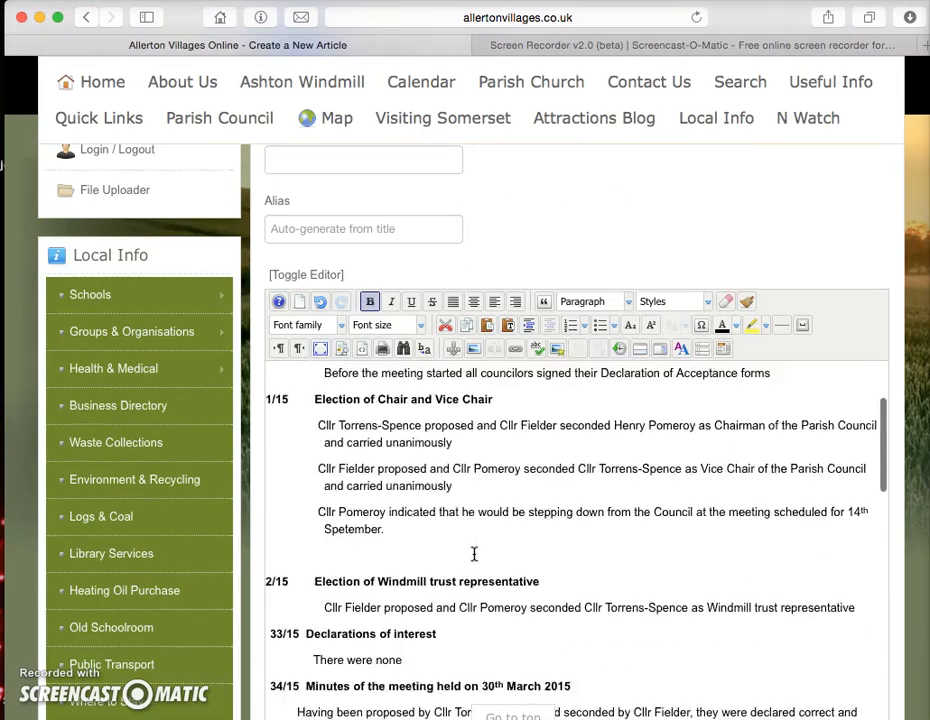
scroll(474, 553, up, 5)
click(479, 614)
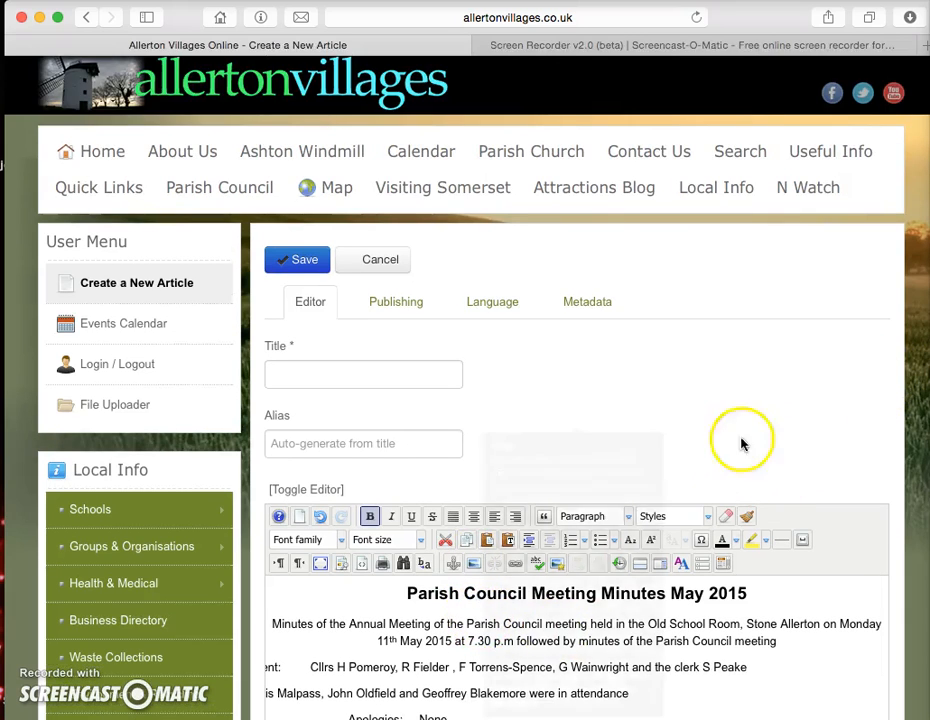
scroll(617, 409, down, 3)
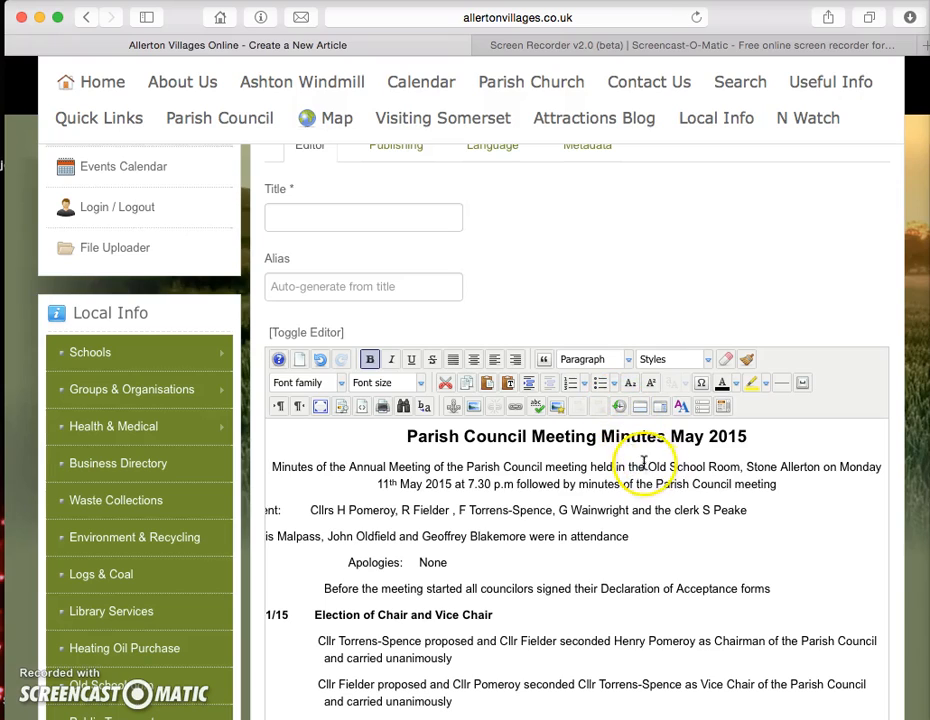
click(795, 485)
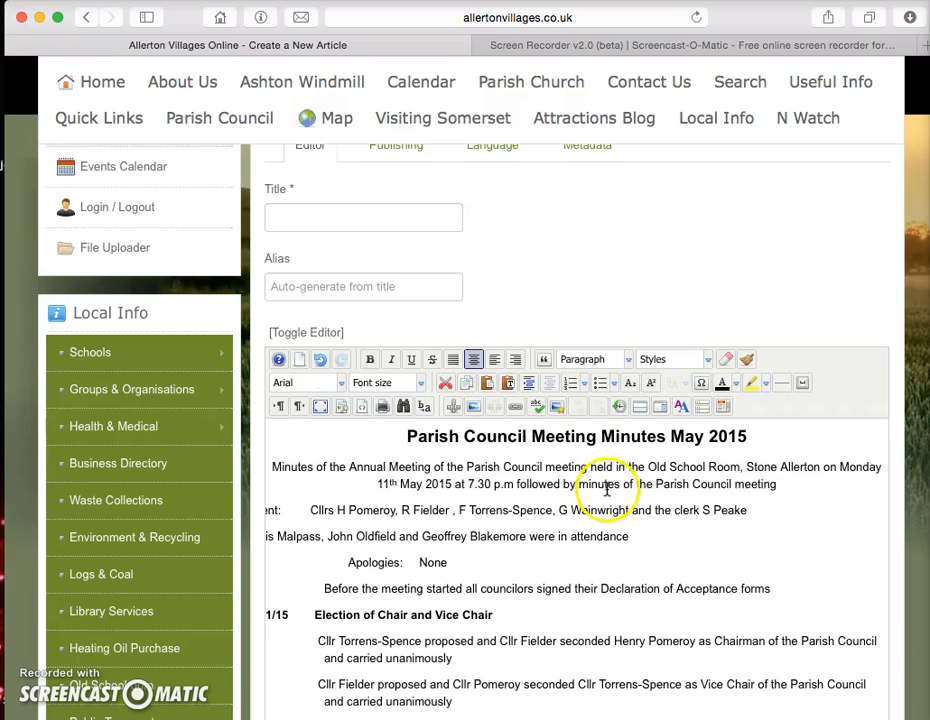
click(778, 484)
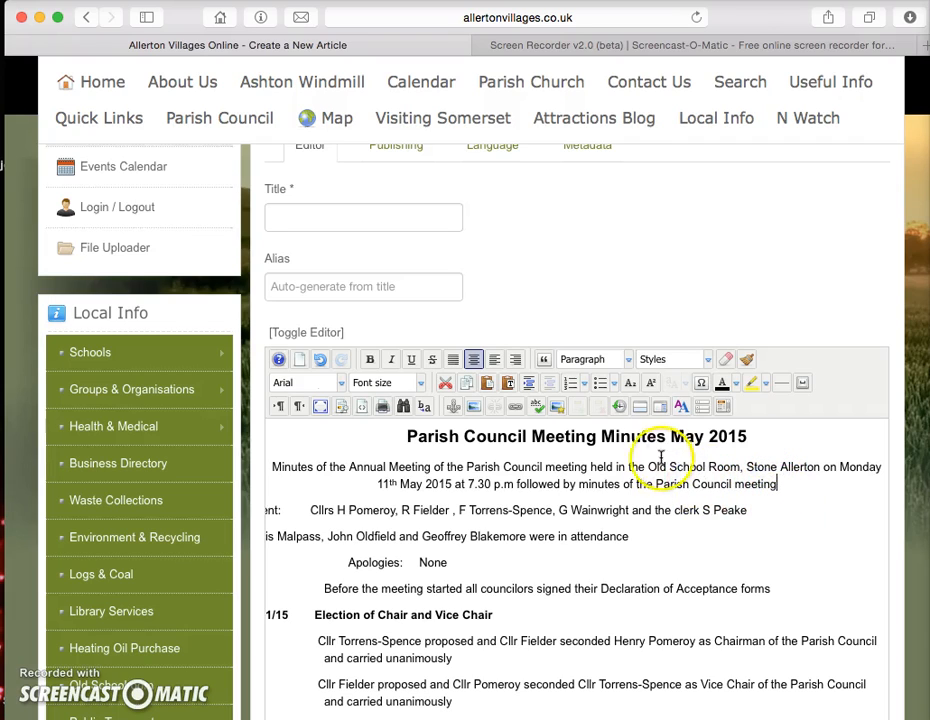
Step: Insert a Read More break after the minutes' introductory paragraph
click(638, 408)
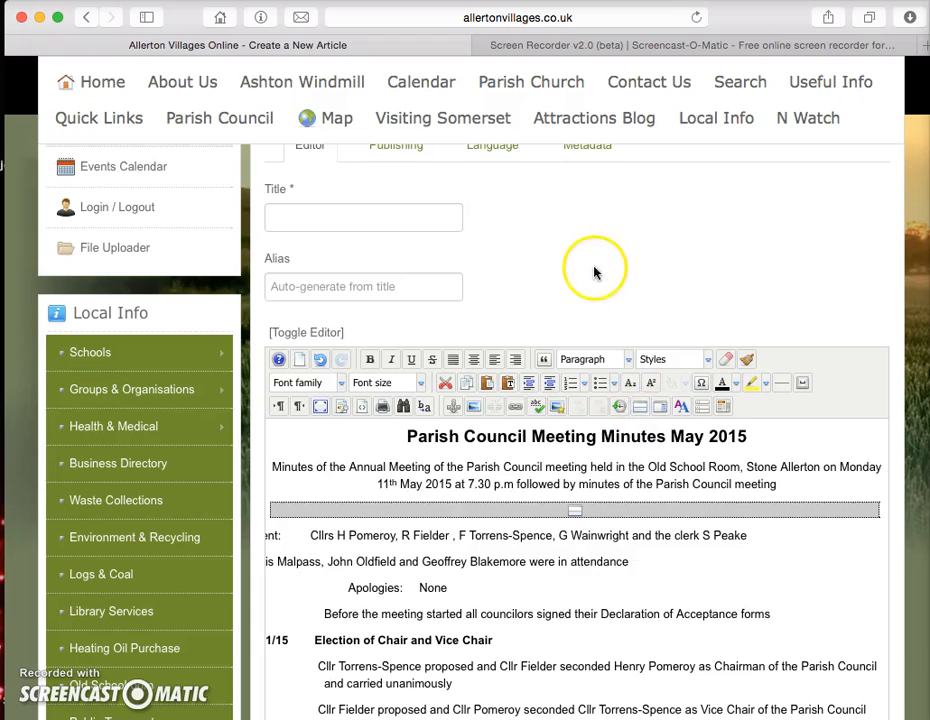
scroll(533, 218, up, 3)
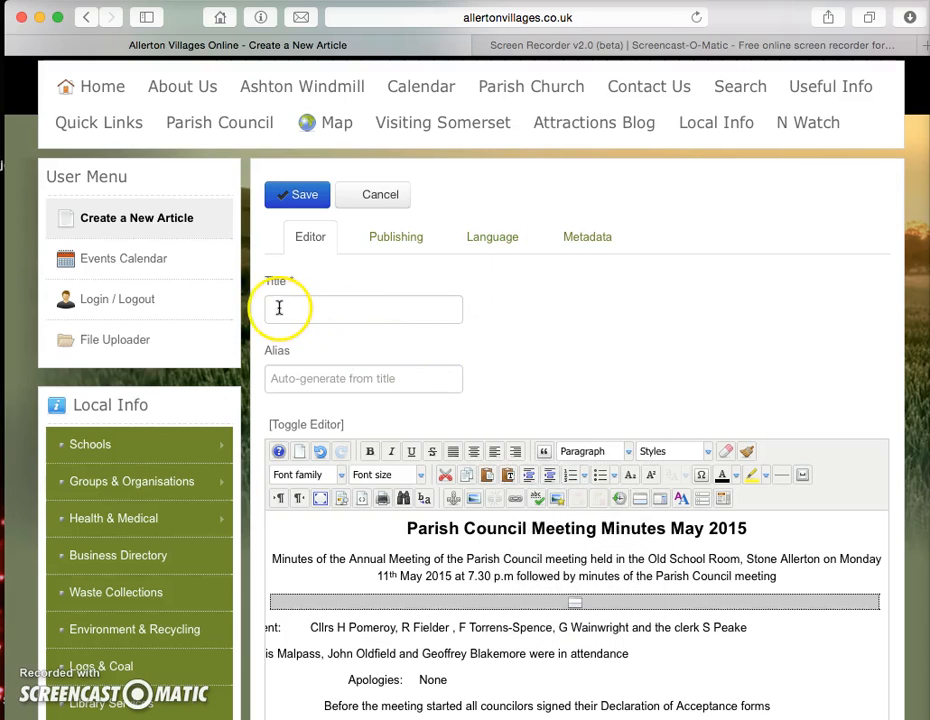
Step: Copy the body heading 'Parish Council Meeting Minutes May 2015' into the article Title field
click(279, 308)
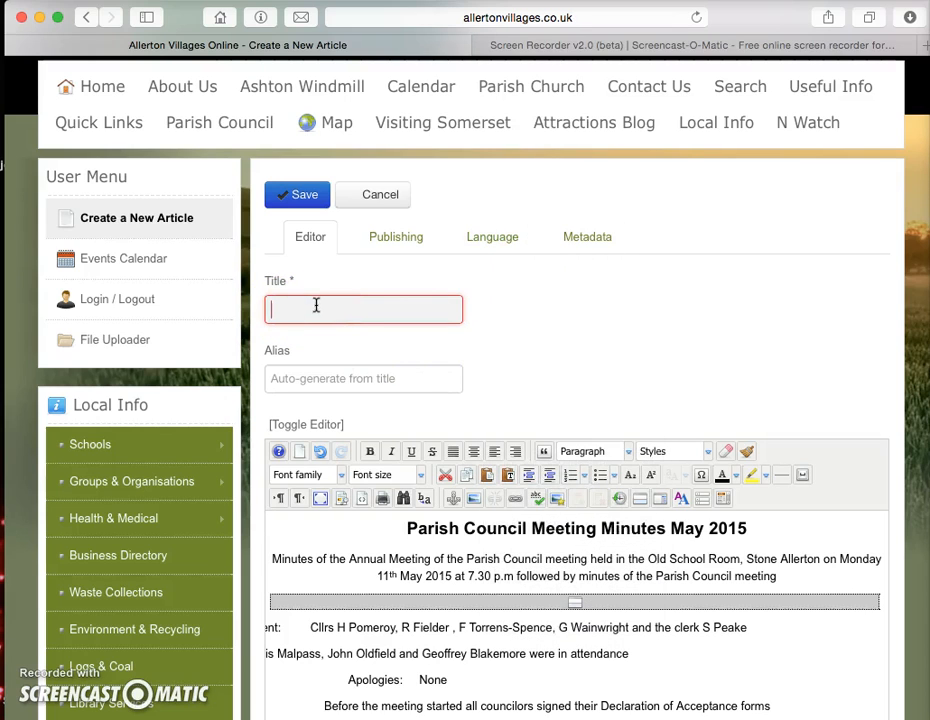
click(405, 529)
drag(405, 529, 751, 528)
key(super+c)
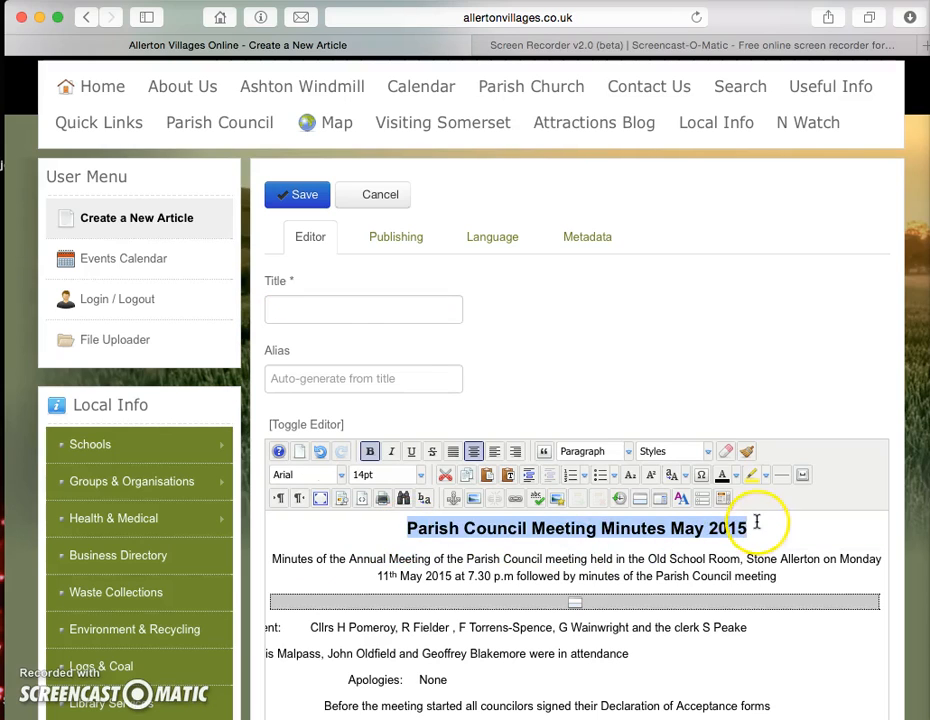
click(297, 314)
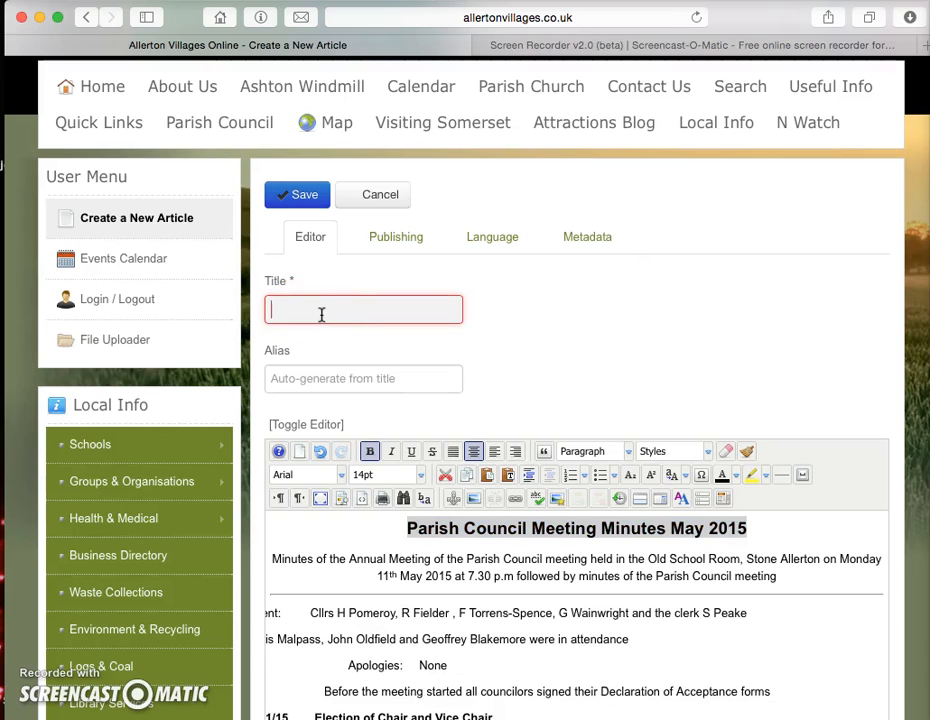
key(super+v)
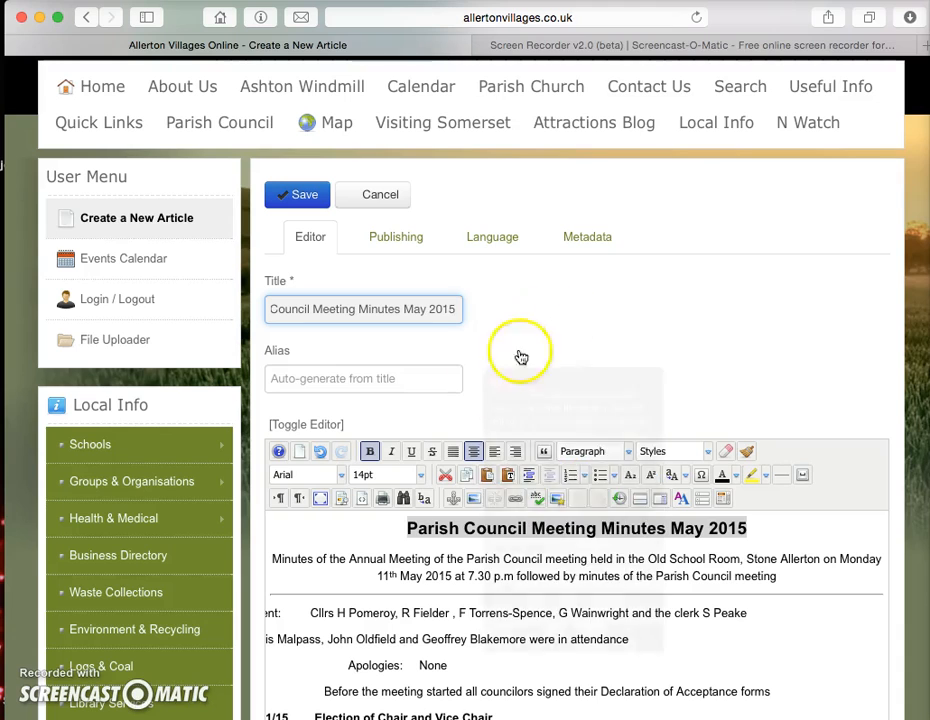
scroll(540, 374, down, 1)
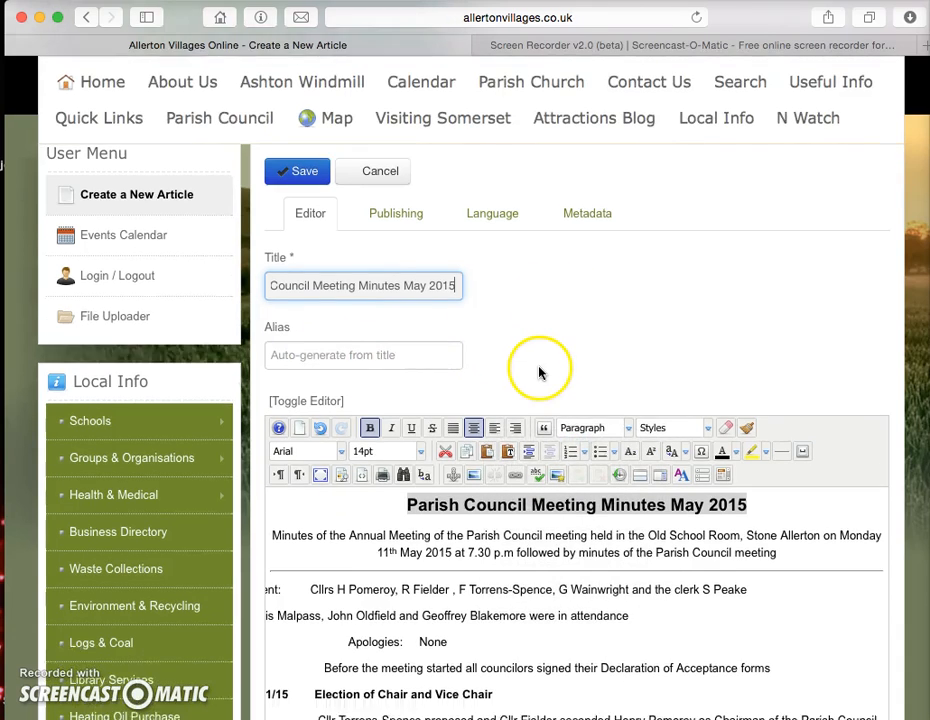
scroll(540, 374, up, 3)
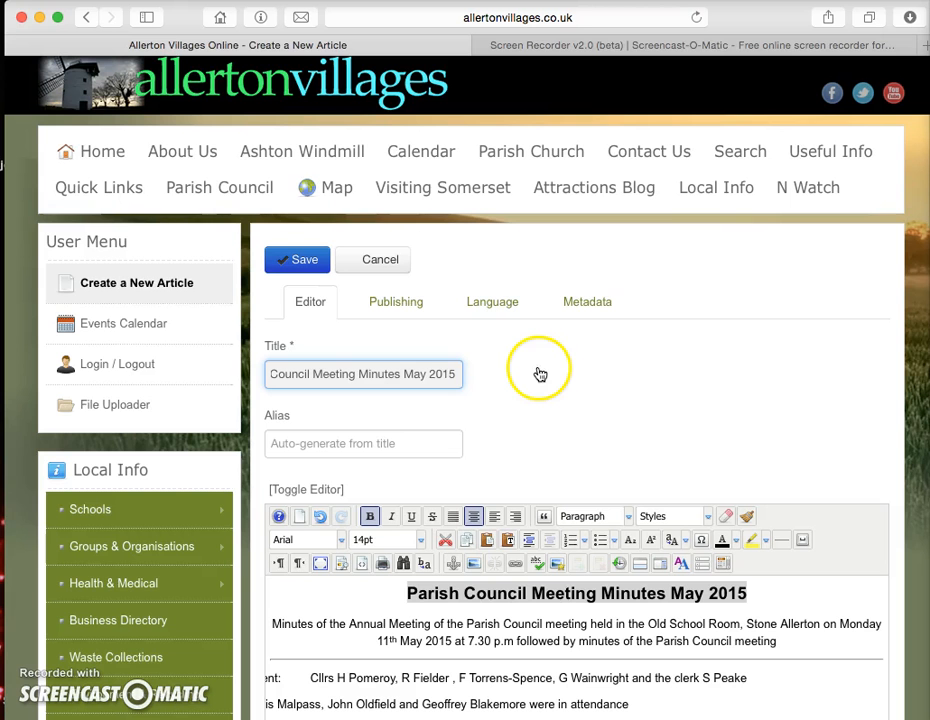
Step: In the publishing settings, file the article under Parish Council with status Published
click(390, 306)
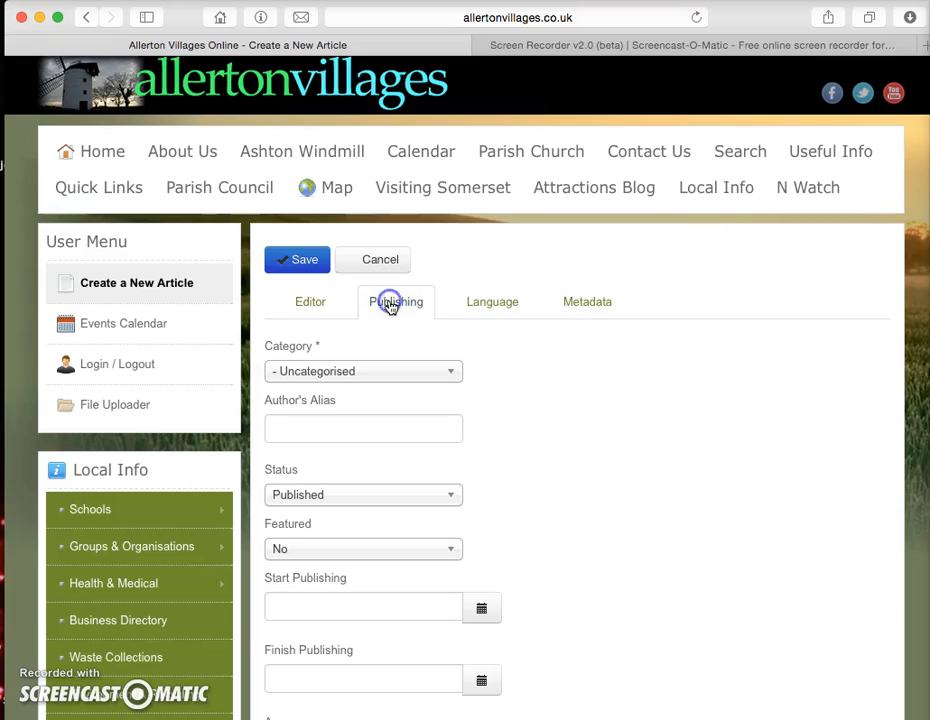
click(451, 376)
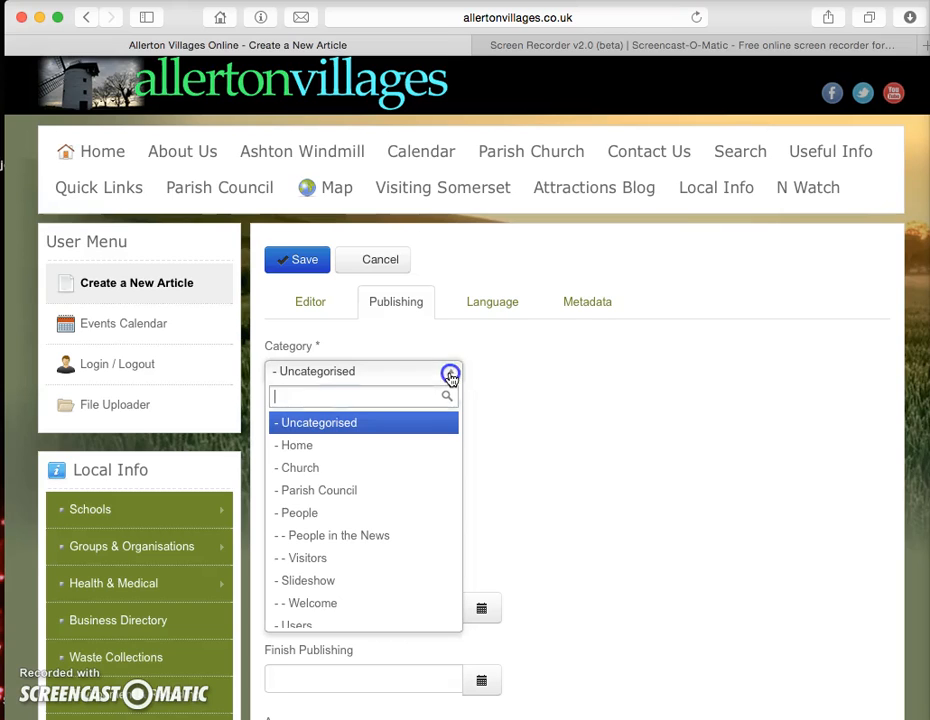
click(366, 494)
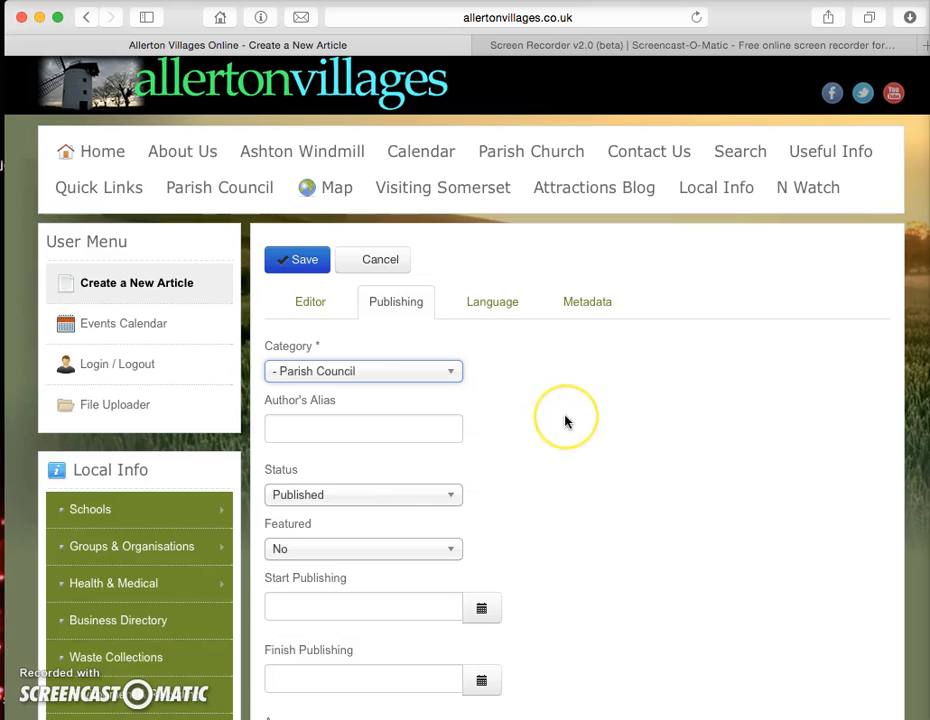
scroll(571, 442, down, 3)
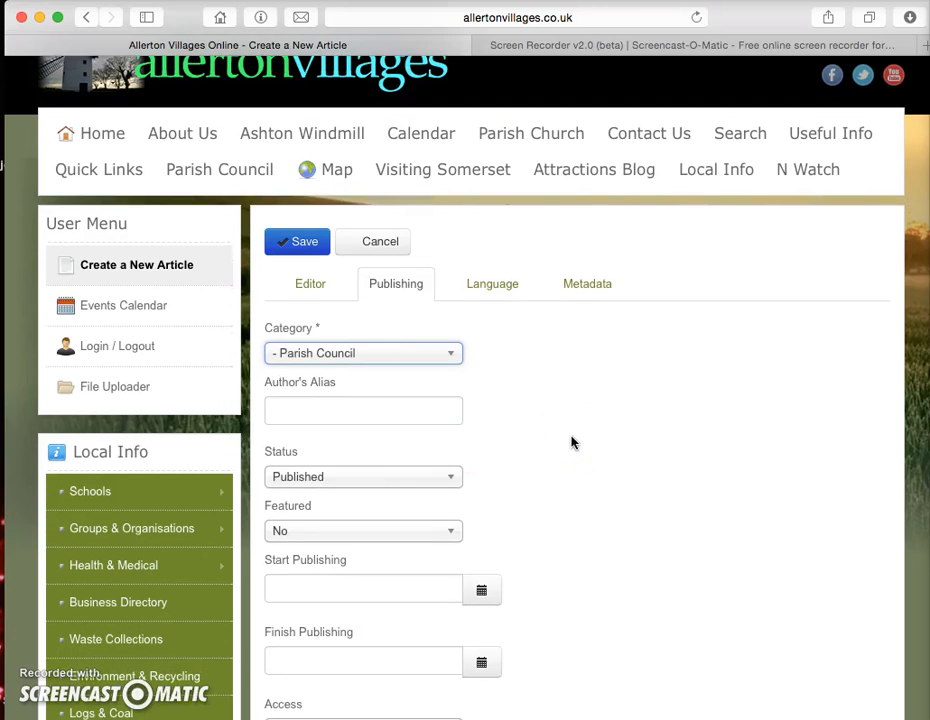
scroll(571, 442, down, 1)
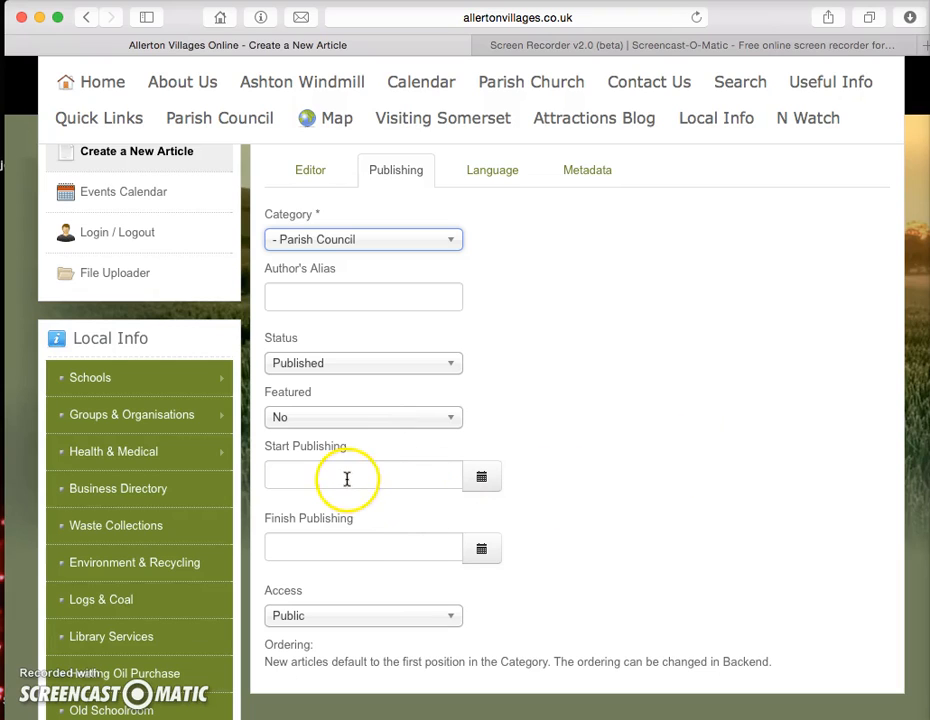
Step: Set Start Publishing to 11 June 2015 and Finish Publishing to 23 July 2015
click(481, 481)
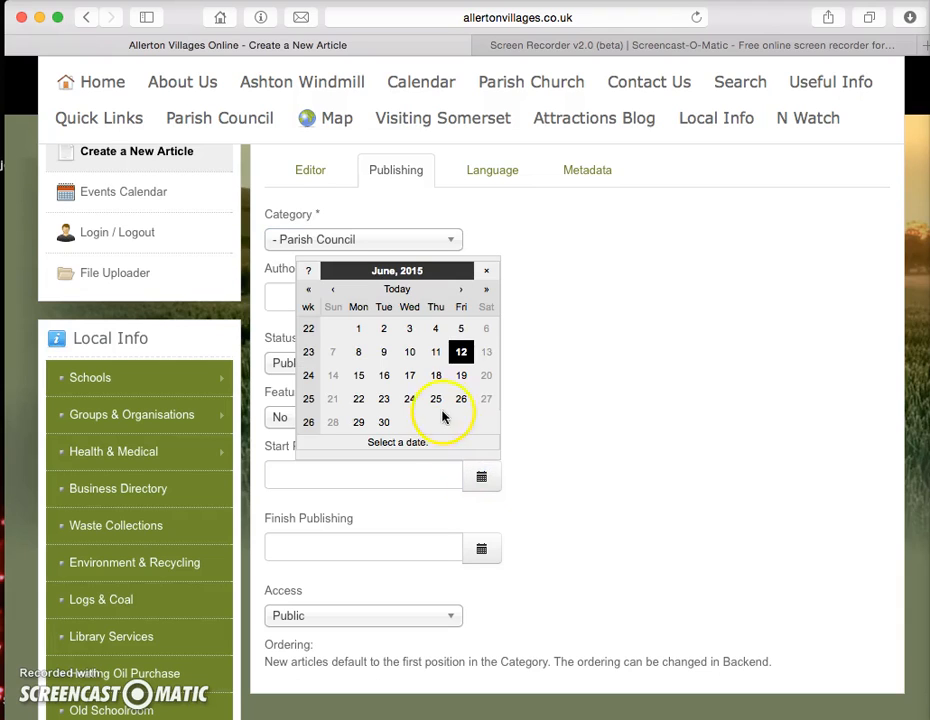
click(435, 352)
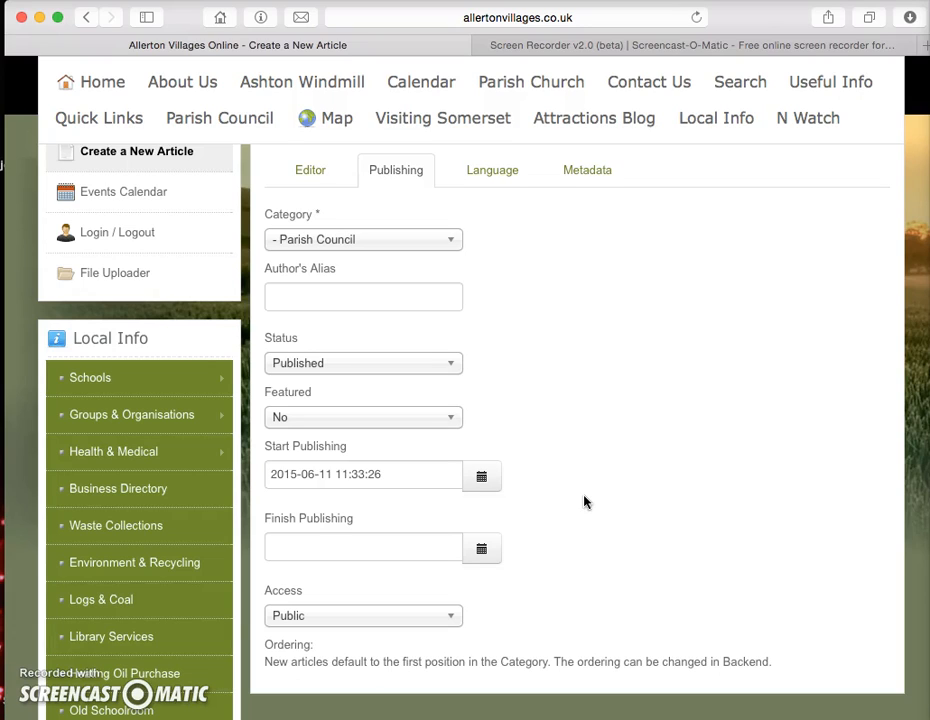
click(481, 551)
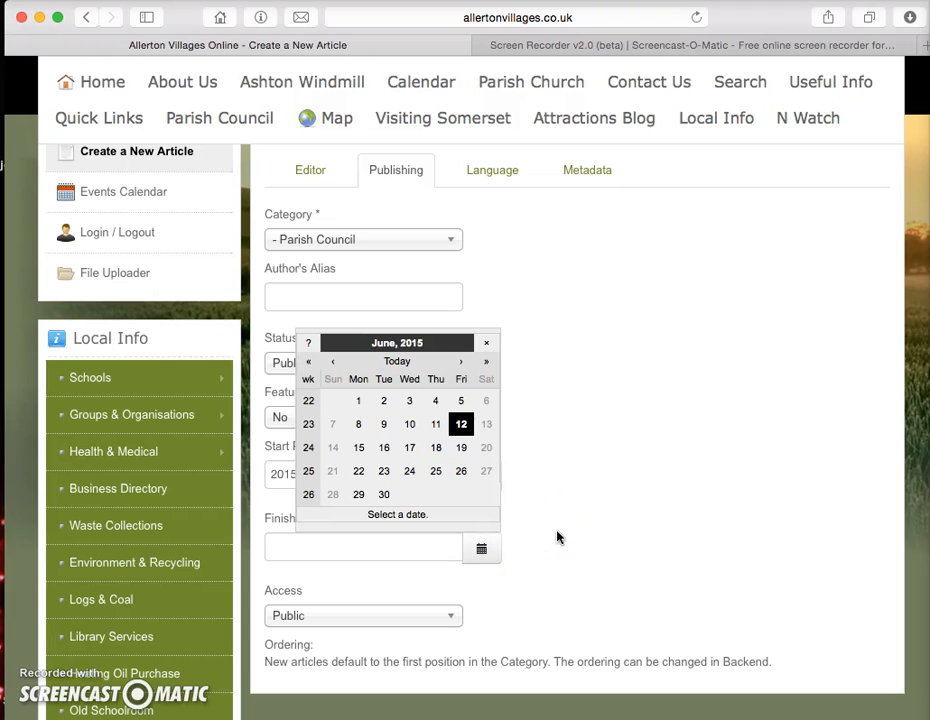
click(461, 365)
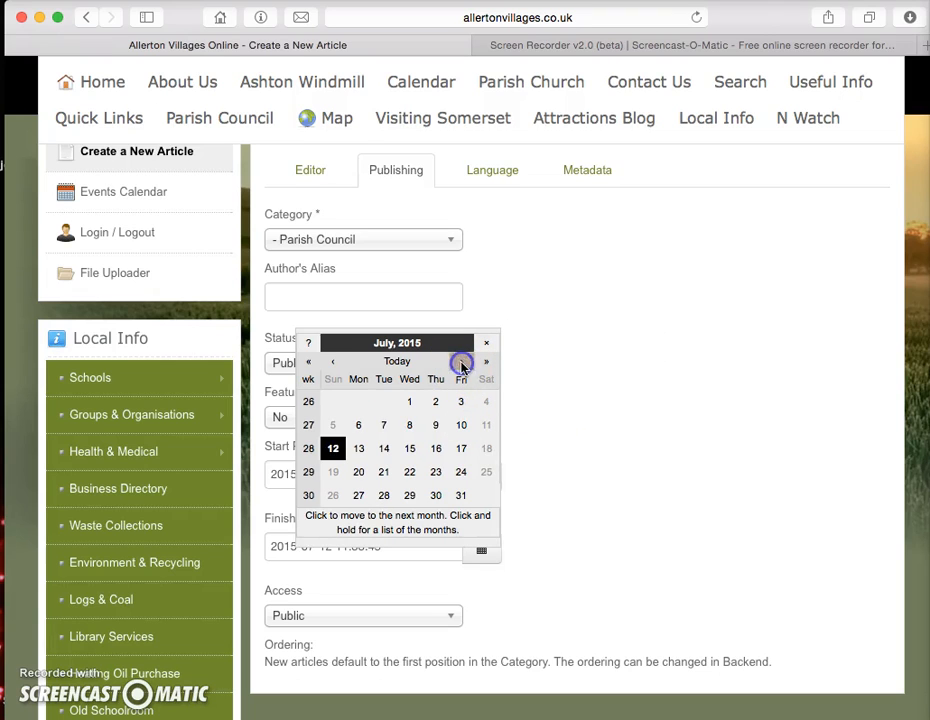
click(435, 470)
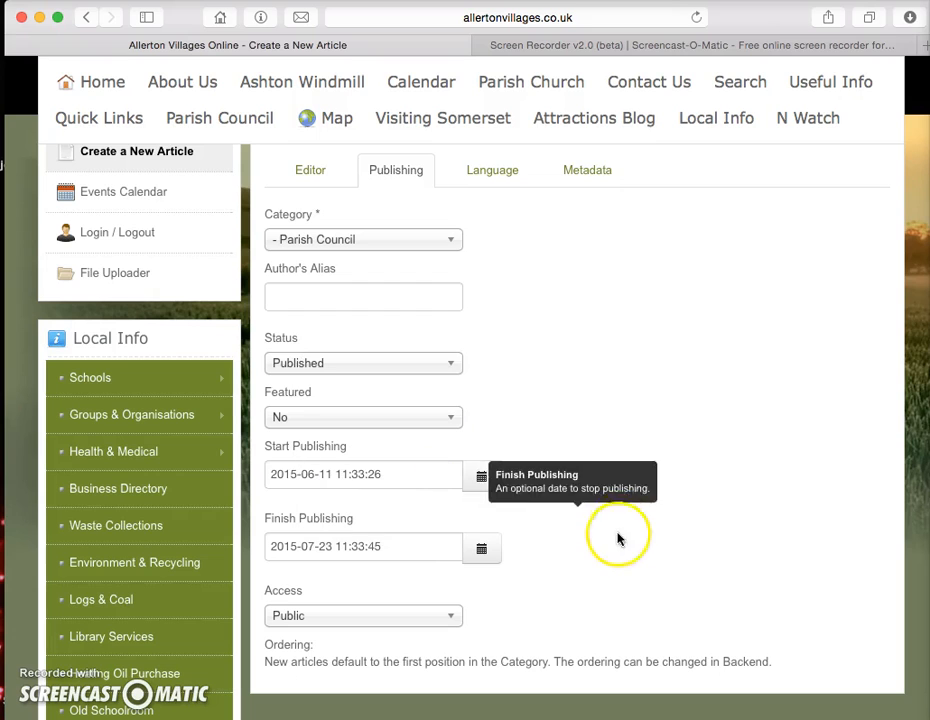
scroll(641, 572, down, 1)
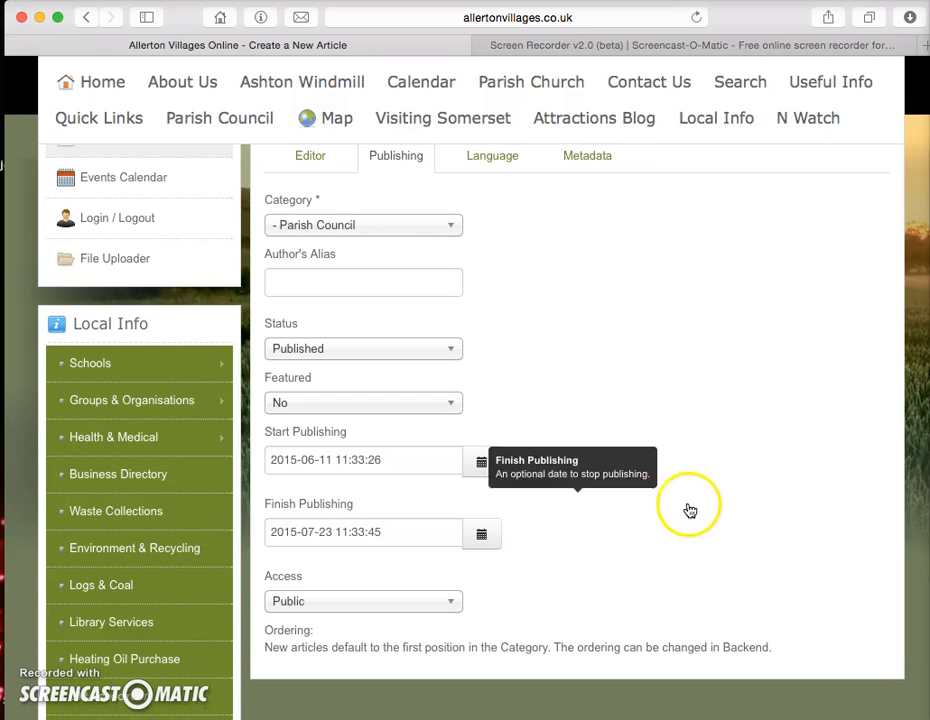
scroll(774, 417, down, 5)
scroll(774, 419, up, 10)
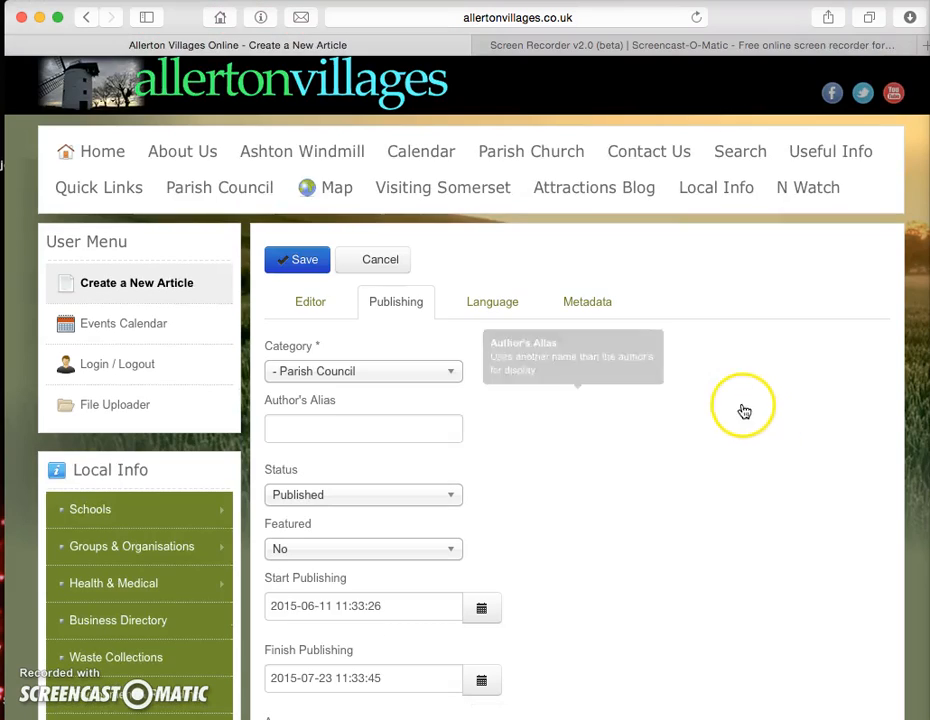
Step: Save the minutes article and confirm the 'Article successfully submitted' message on the home page
click(298, 262)
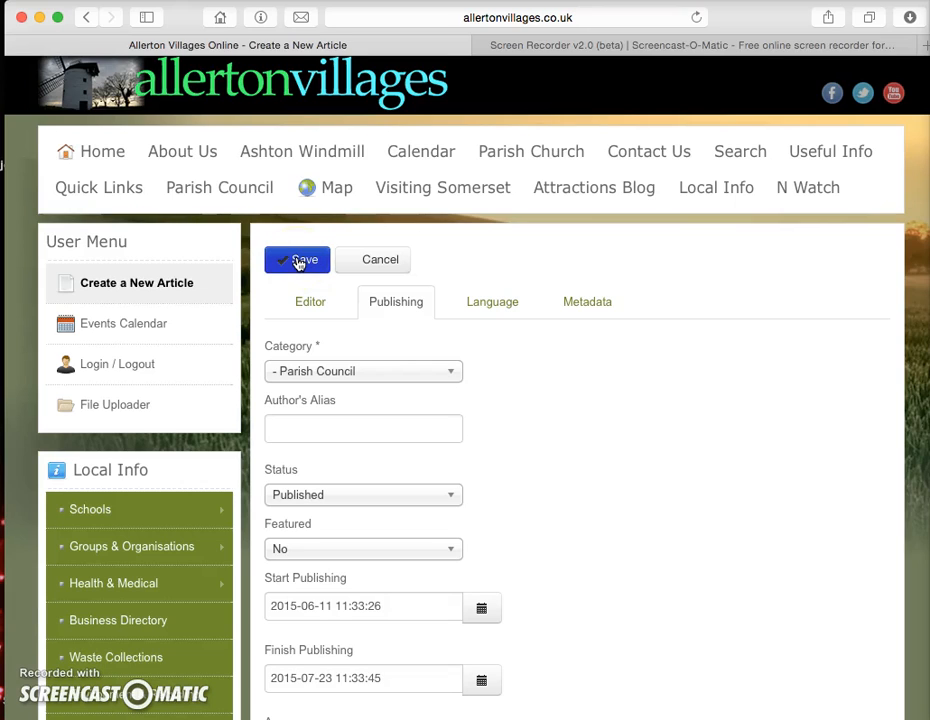
click(295, 264)
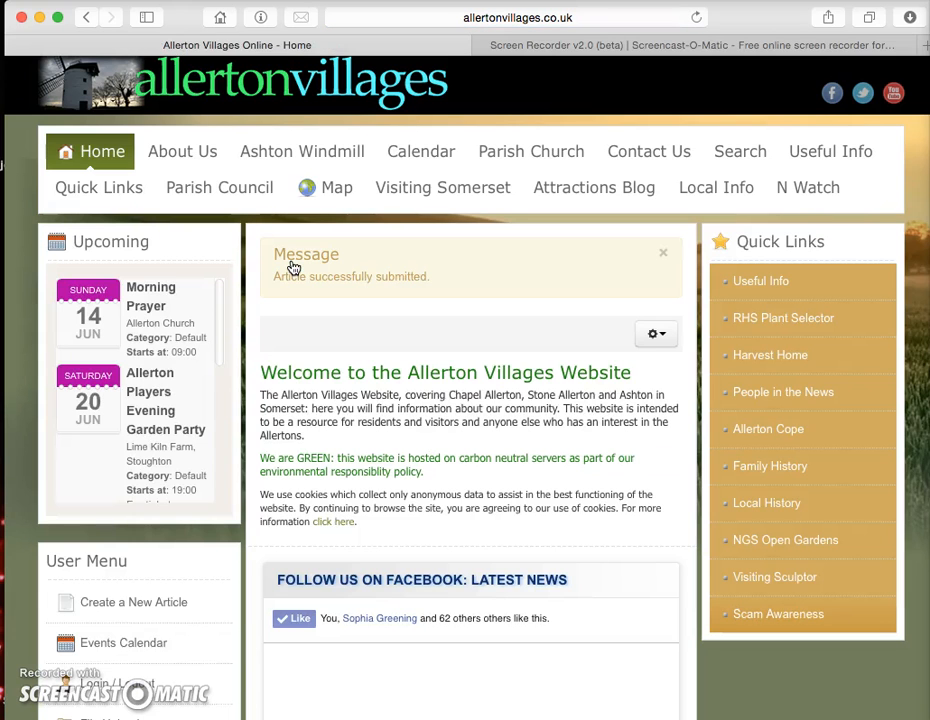
click(517, 340)
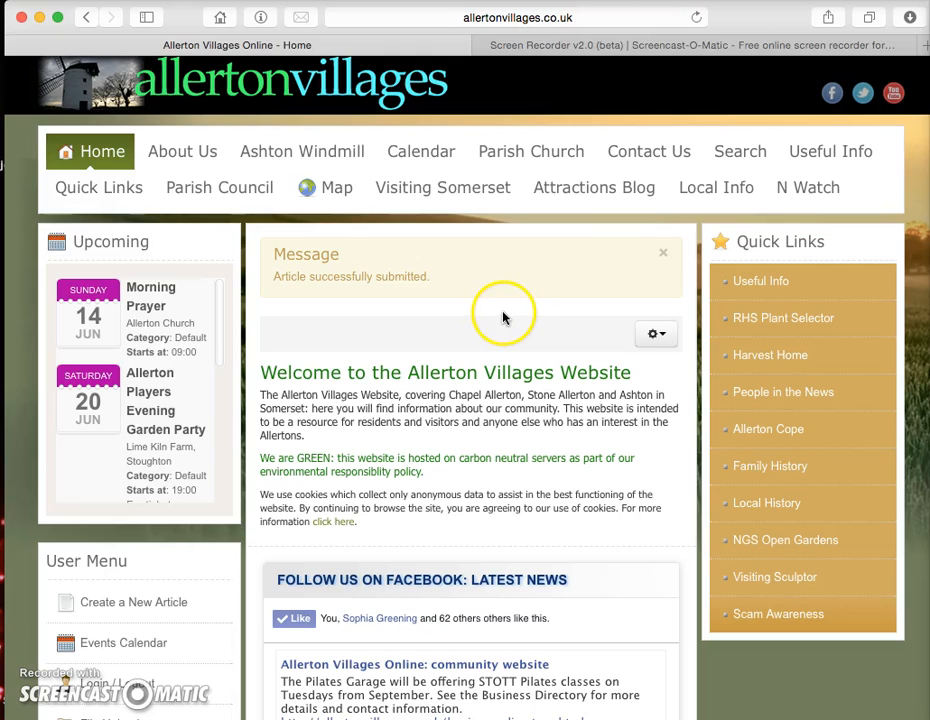
scroll(506, 326, down, 15)
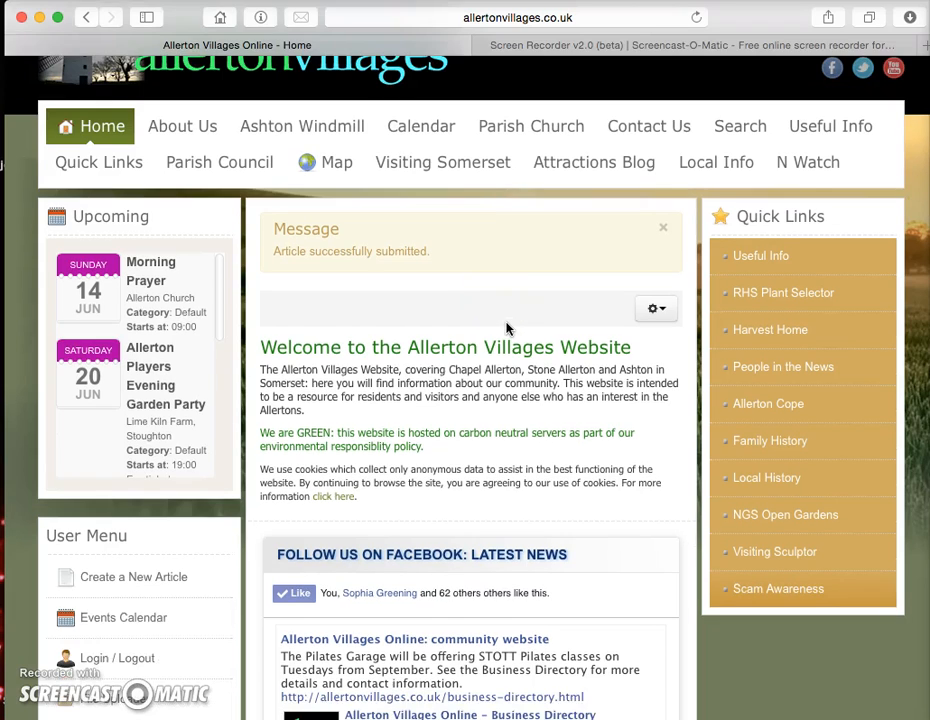
scroll(506, 326, down, 5)
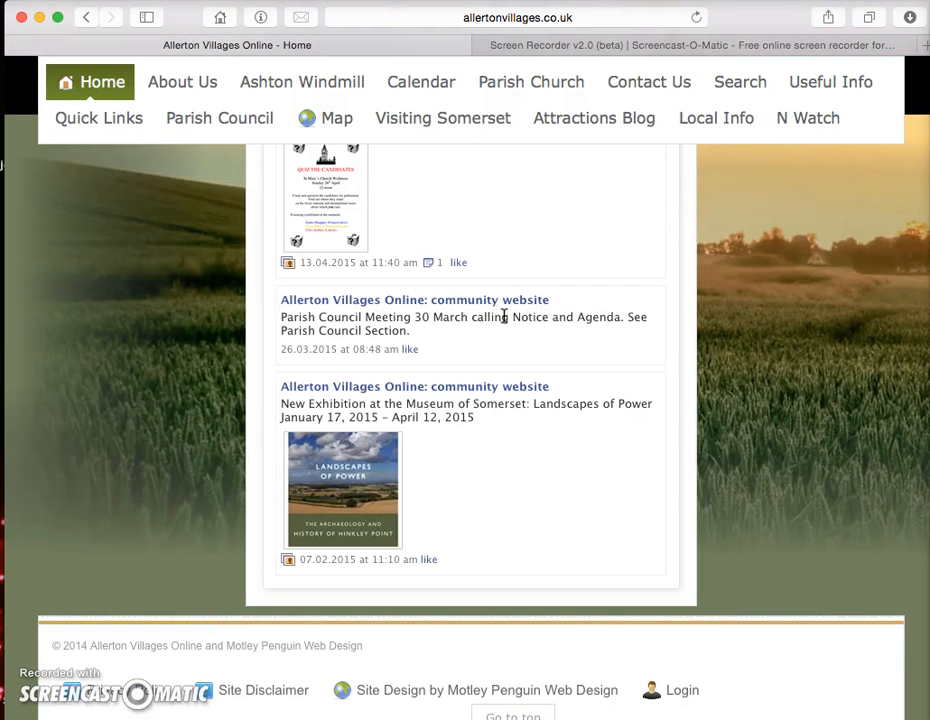
click(676, 695)
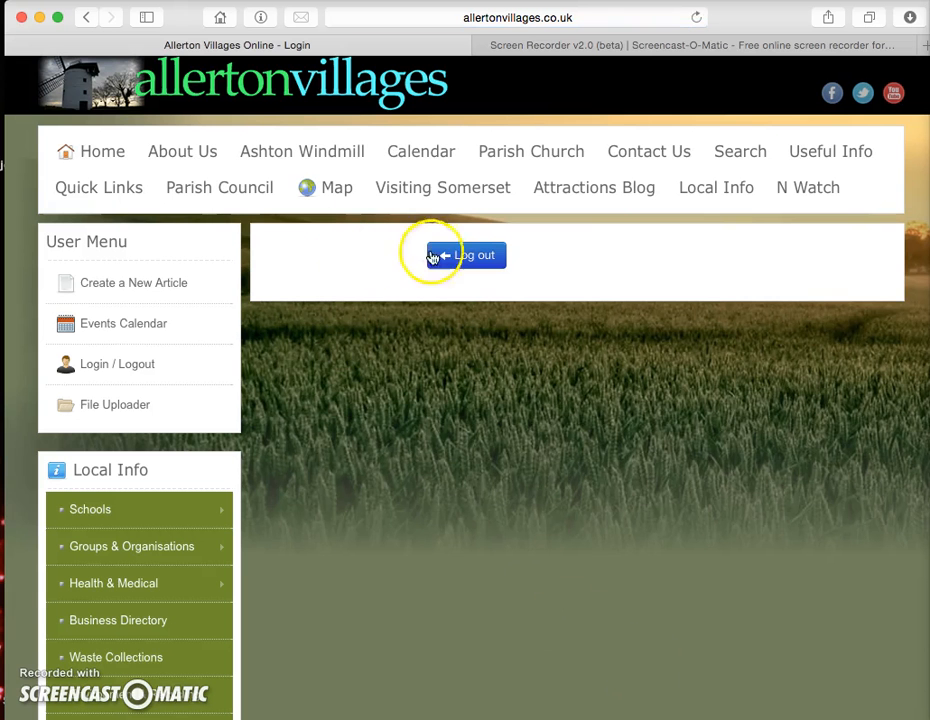
Step: Log out and view the public Parish Council page listing the May 2015 minutes
click(466, 258)
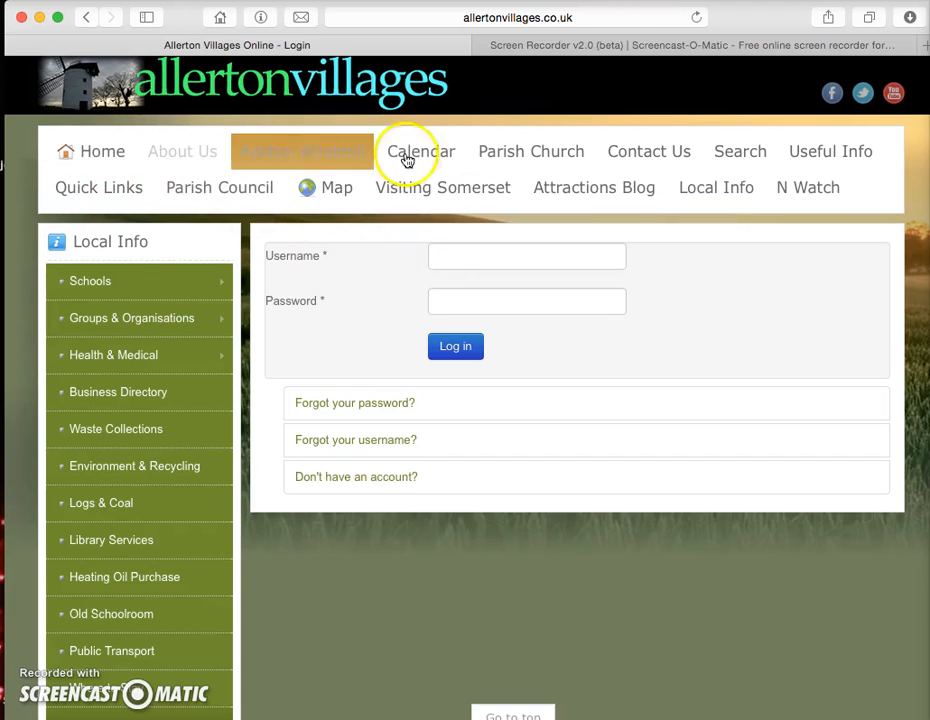
click(240, 193)
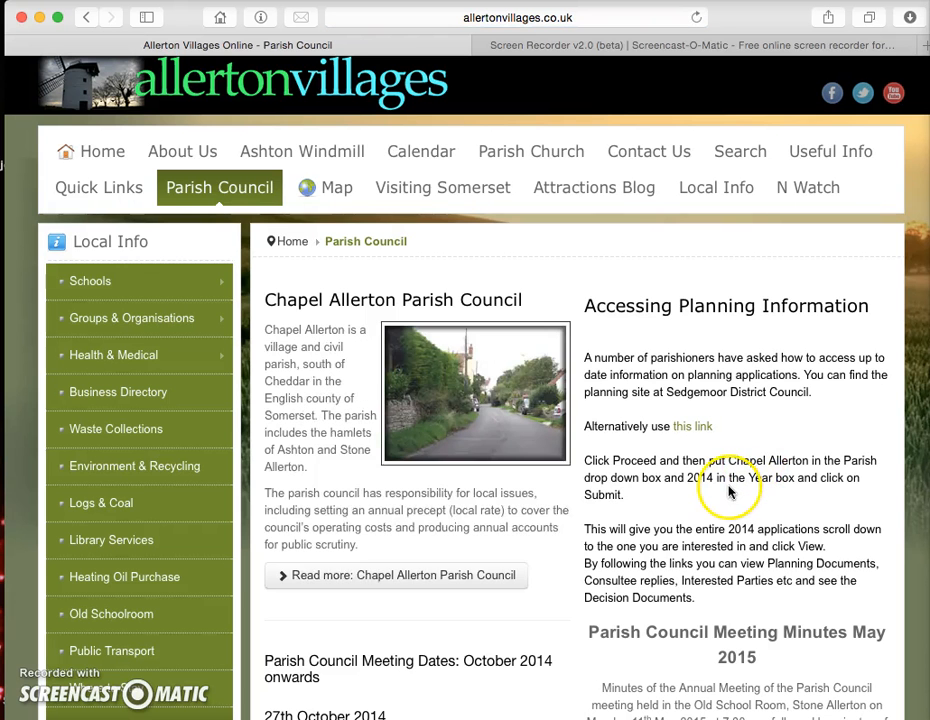
scroll(729, 490, down, 3)
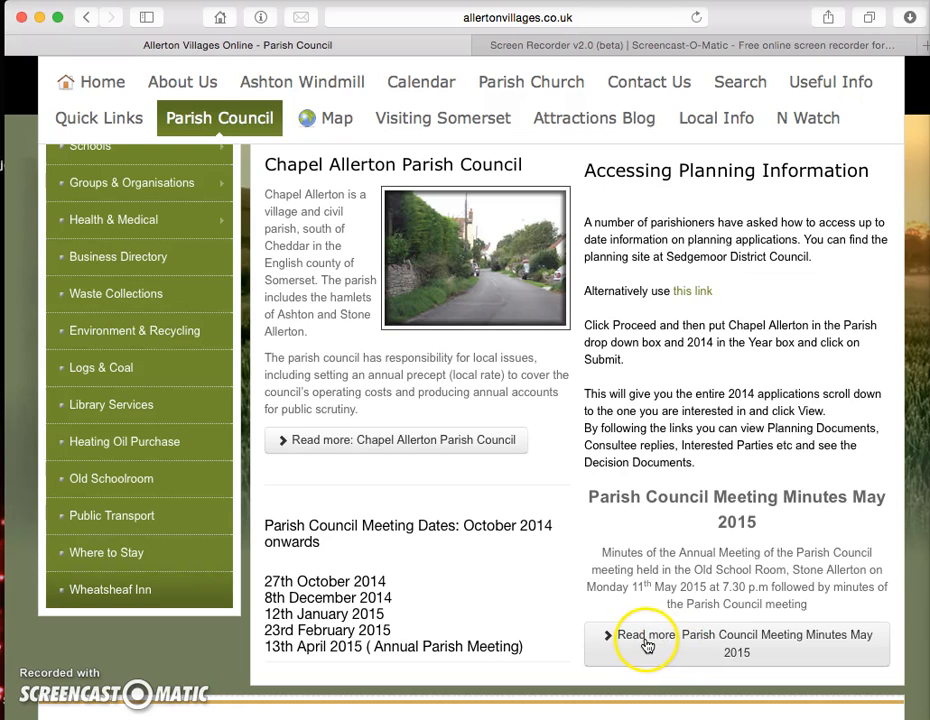
Step: Read the full 'Parish Council Meeting Minutes May 2015' article, widening the browser window
click(697, 646)
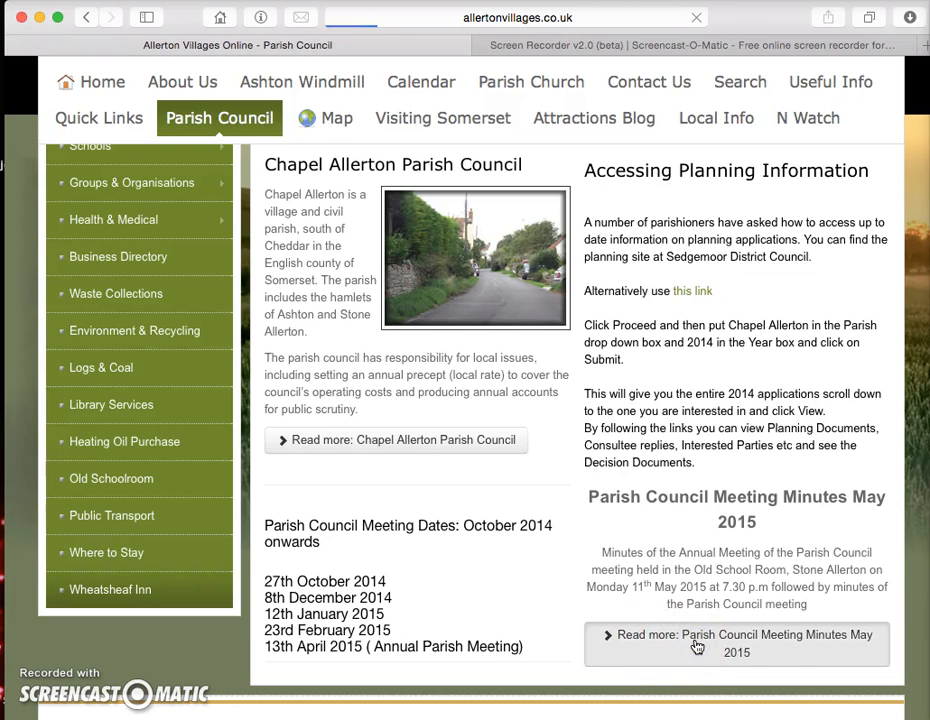
scroll(637, 581, down, 5)
scroll(632, 567, up, 5)
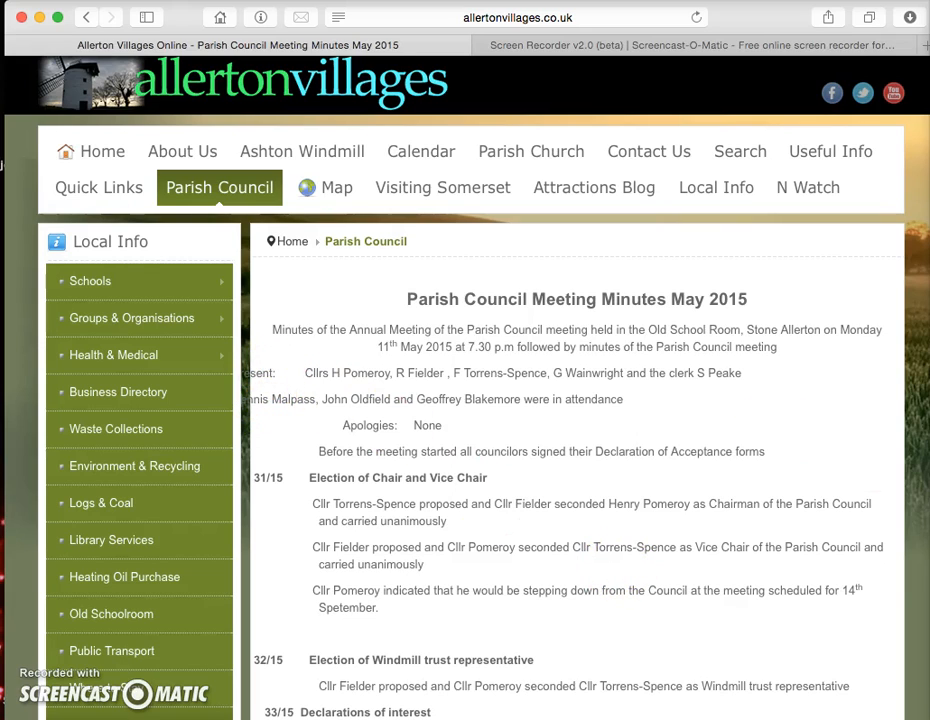
drag(928, 400, 911, 400)
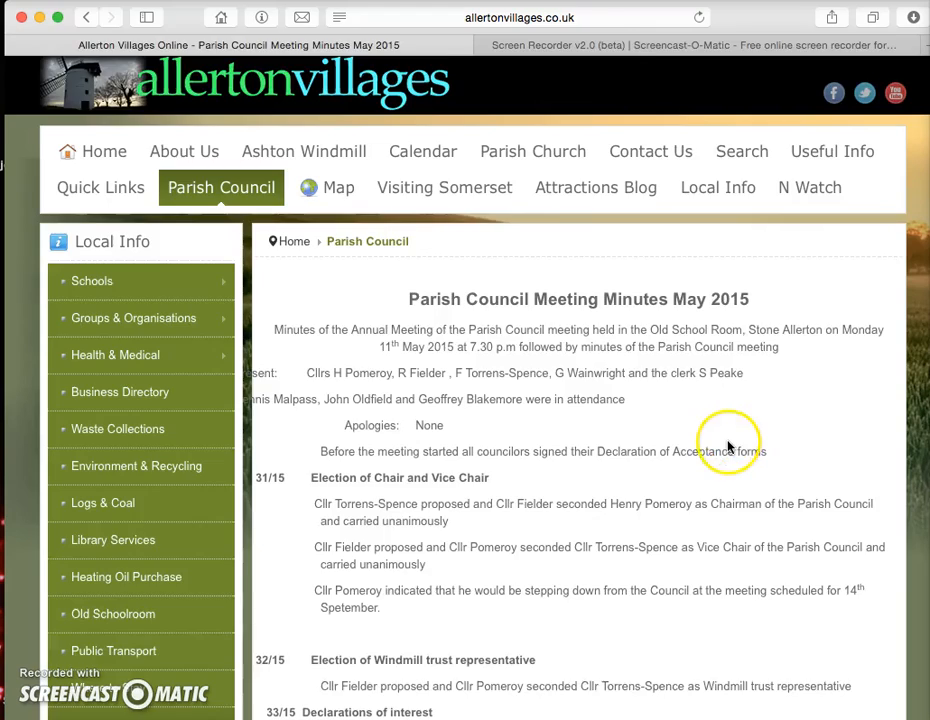
scroll(731, 446, down, 5)
scroll(728, 447, up, 5)
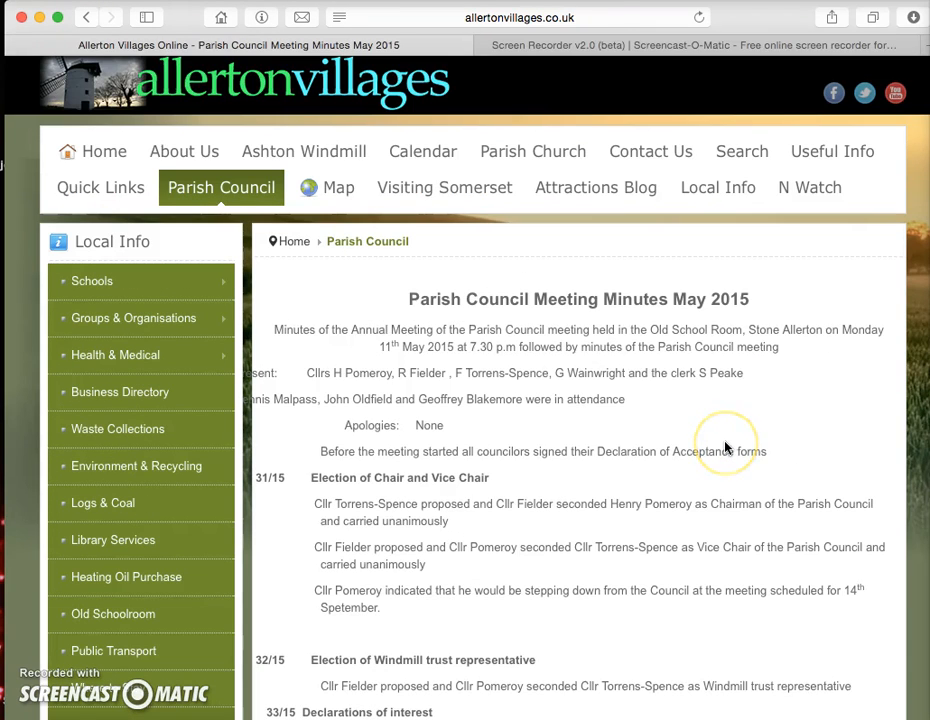